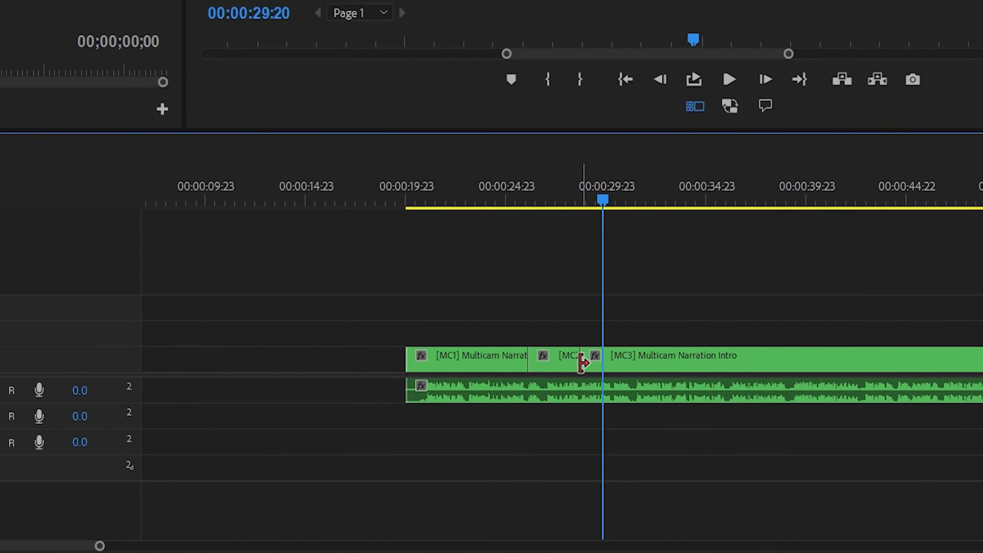
pyautogui.click(582, 363)
pyautogui.press('=')
pyautogui.press('=')
pyautogui.click(524, 303)
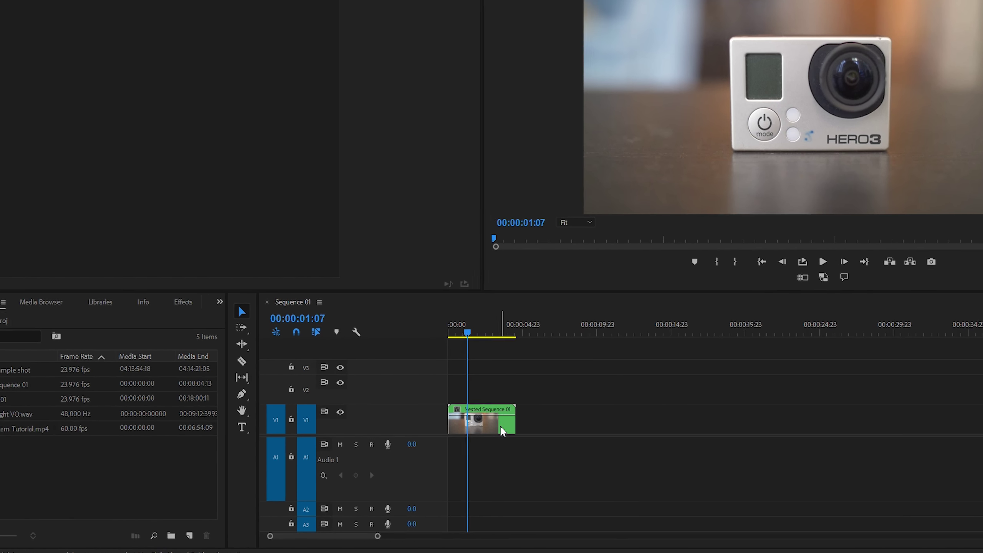
# Duplicate the nested GoPro clip from V1 onto V2 and lower the V1 clip's opacity to 47.8%.
pyautogui.moveTo(476, 446); pyautogui.dragTo(478, 417)
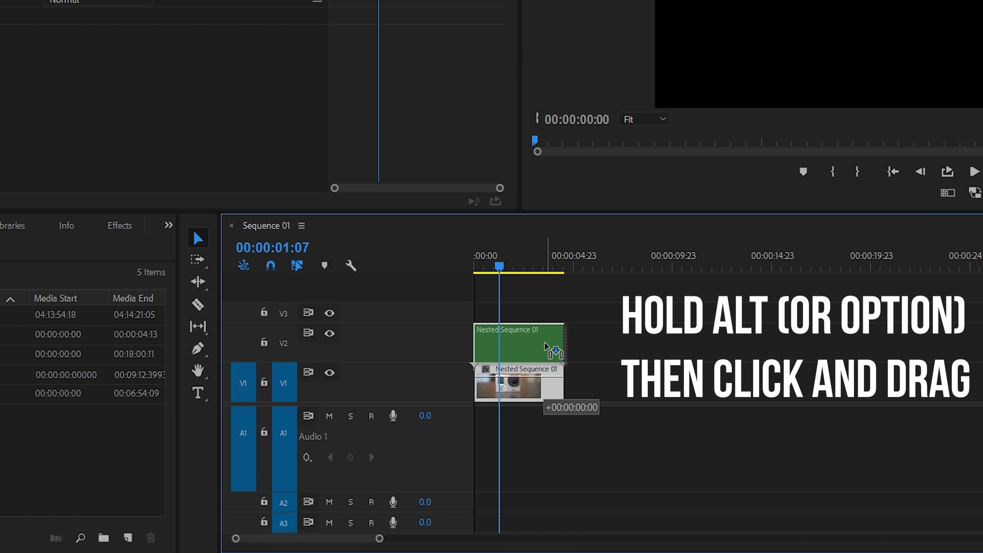
pyautogui.moveTo(545, 346); pyautogui.dragTo(549, 351)
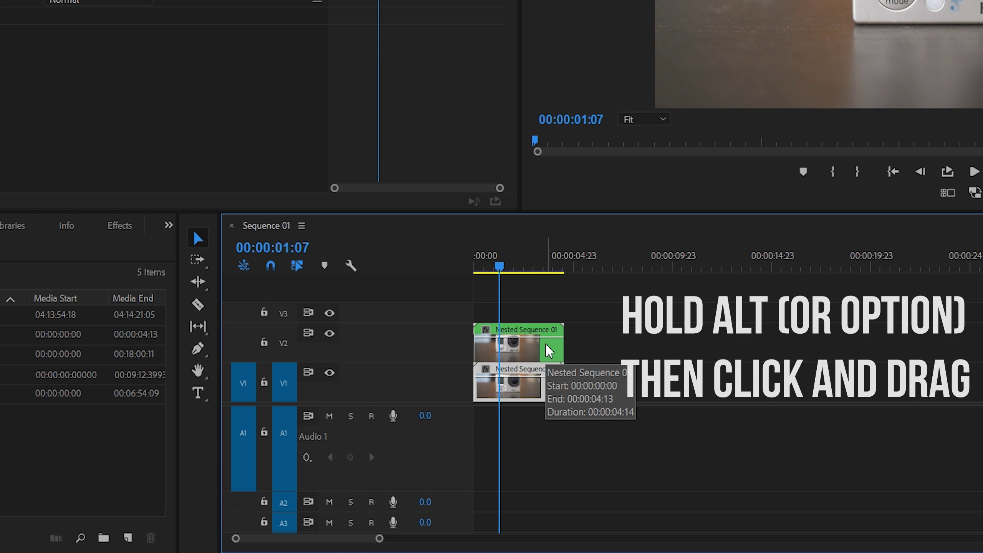
pyautogui.moveTo(536, 378); pyautogui.dragTo(534, 390)
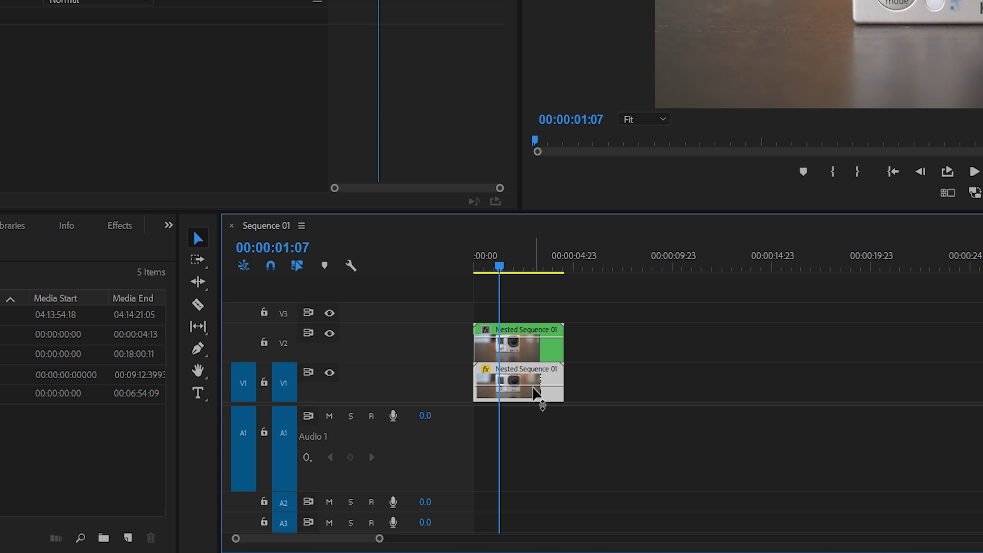
pyautogui.moveTo(499, 267)
pyautogui.mouseDown()
pyautogui.moveTo(550, 268)
pyautogui.moveTo(496, 268)
pyautogui.mouseUp()
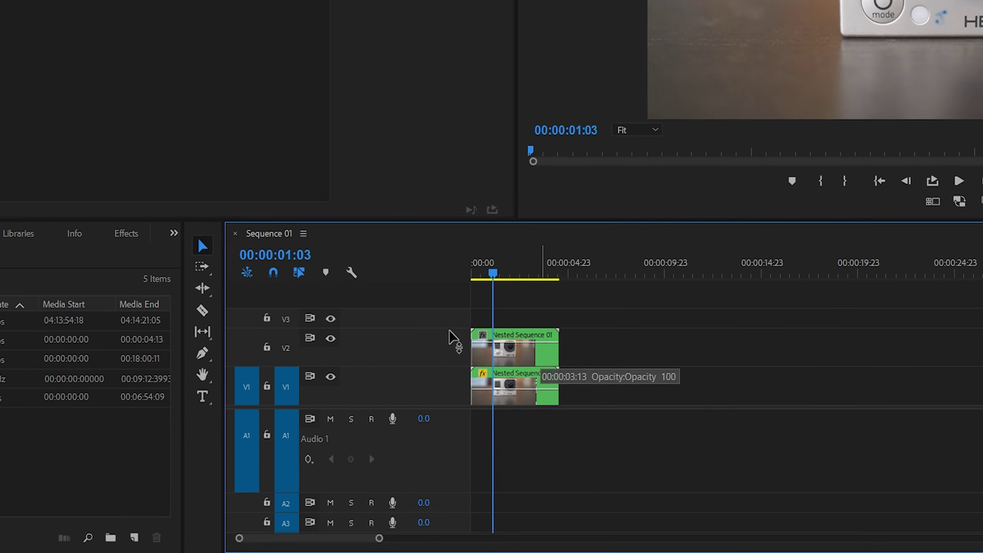
# Find the Crop effect by searching for "crop" and apply it to the nested clip on V2.
pyautogui.click(119, 225)
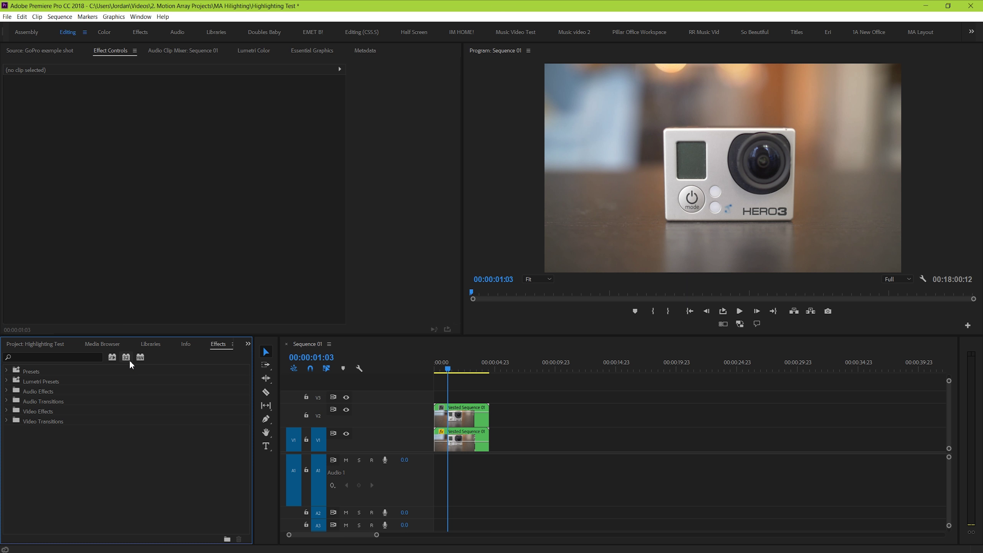
pyautogui.click(89, 356)
pyautogui.write('crop')
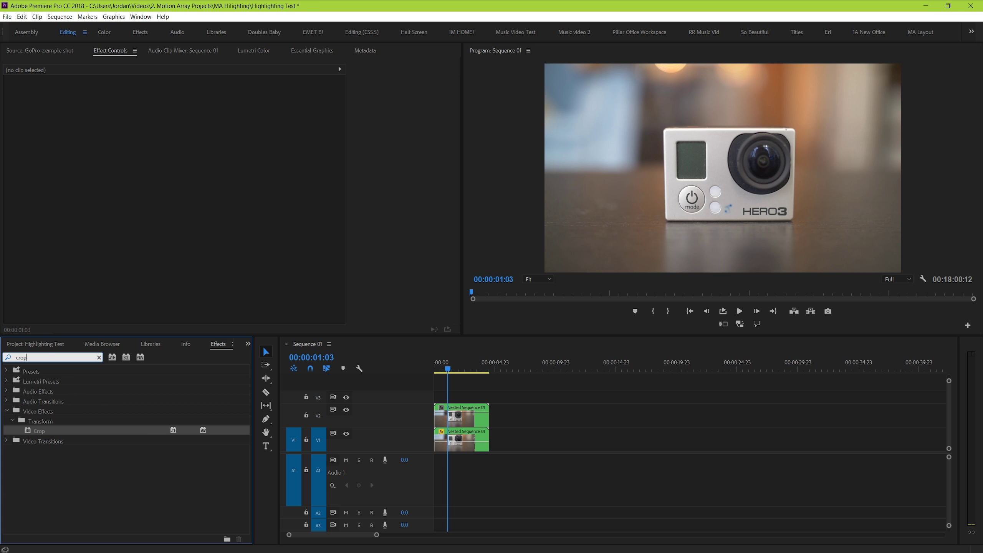
pyautogui.click(117, 457)
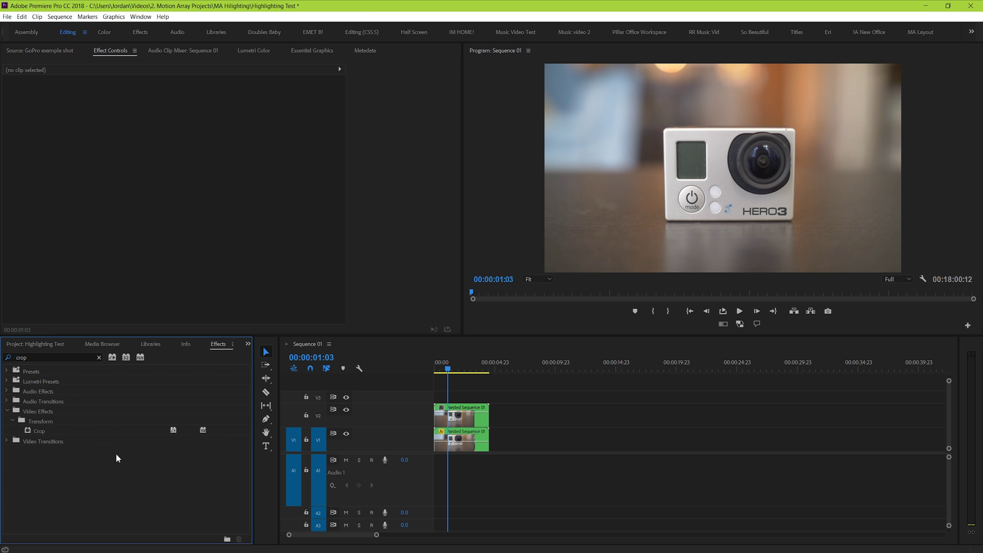
pyautogui.click(47, 427)
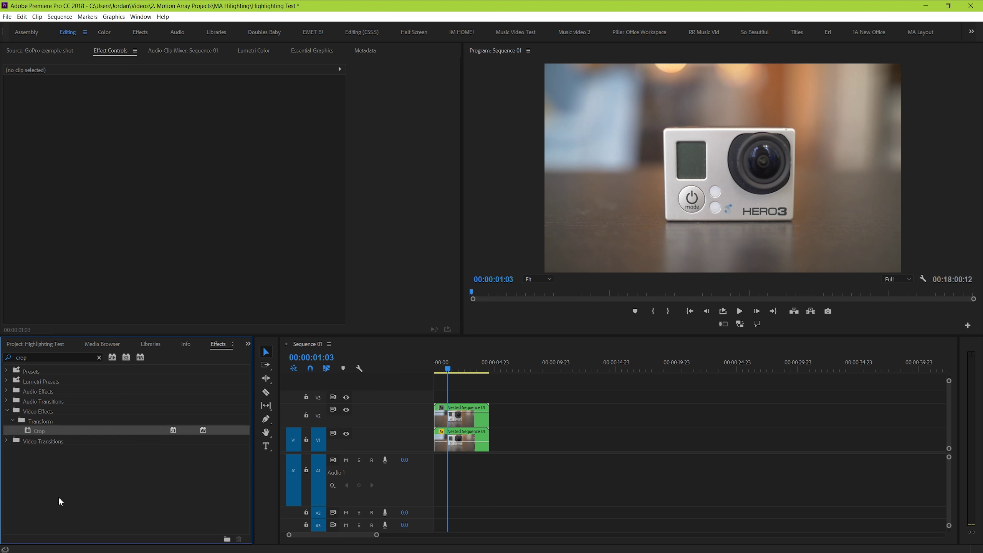
pyautogui.moveTo(39, 433); pyautogui.dragTo(460, 422)
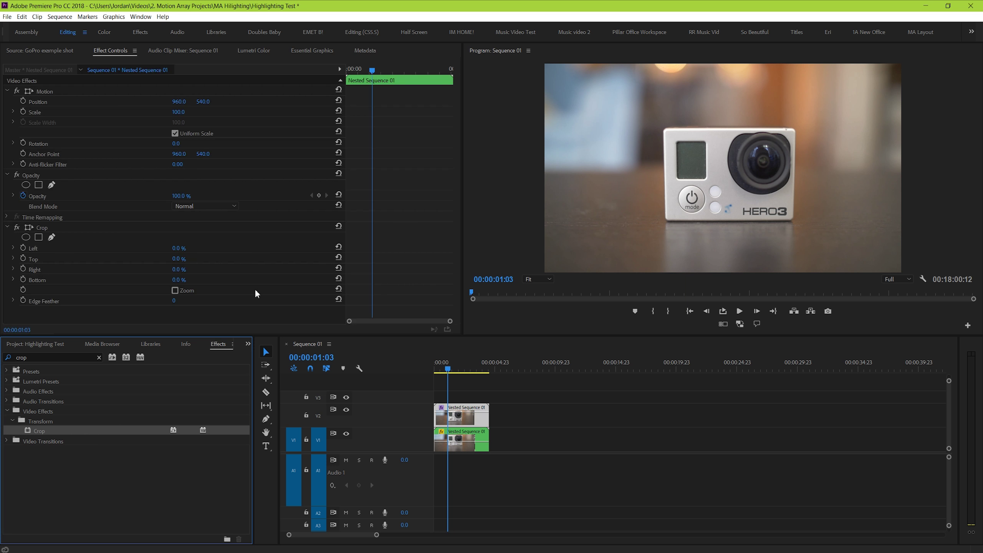
# Crop the V2 clip to the HERO3 logo with Left 54%, Top 67%, Right 31% and Bottom 25%.
pyautogui.moveTo(173, 262)
pyautogui.mouseDown()
pyautogui.moveTo(201, 263)
pyautogui.moveTo(187, 280)
pyautogui.moveTo(201, 248)
pyautogui.moveTo(200, 272)
pyautogui.moveTo(192, 269)
pyautogui.mouseUp()
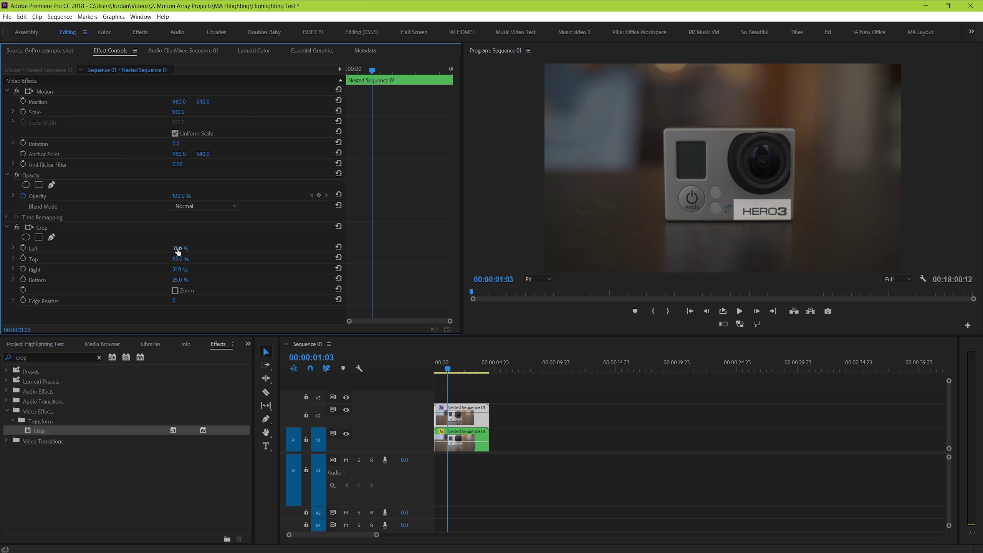
pyautogui.click(178, 248)
pyautogui.write('53.5')
pyautogui.press('Return')
pyautogui.click(179, 248)
pyautogui.write('54')
pyautogui.press('Return')
pyautogui.click(180, 259)
pyautogui.write('66')
pyautogui.press('Return')
pyautogui.click(179, 259)
pyautogui.write('67')
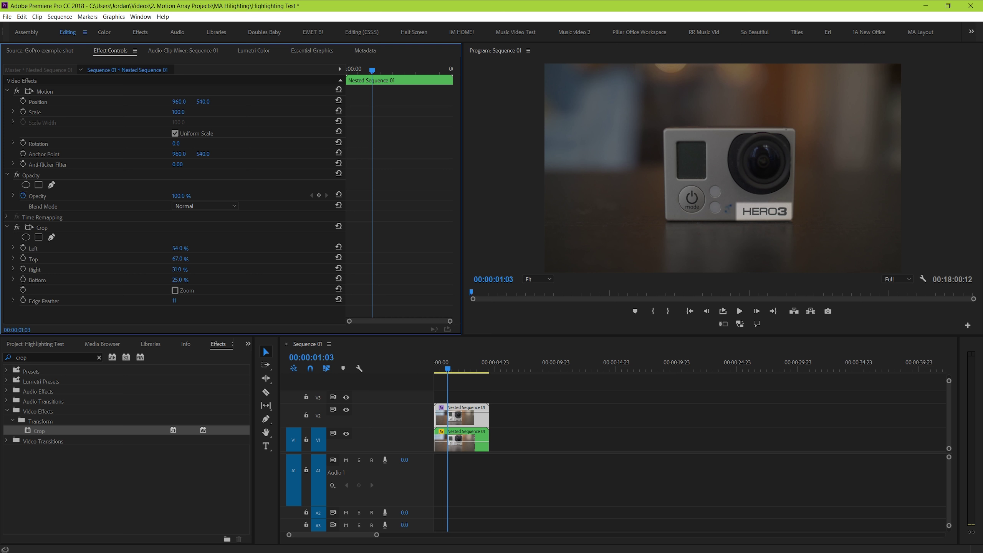
pyautogui.click(581, 433)
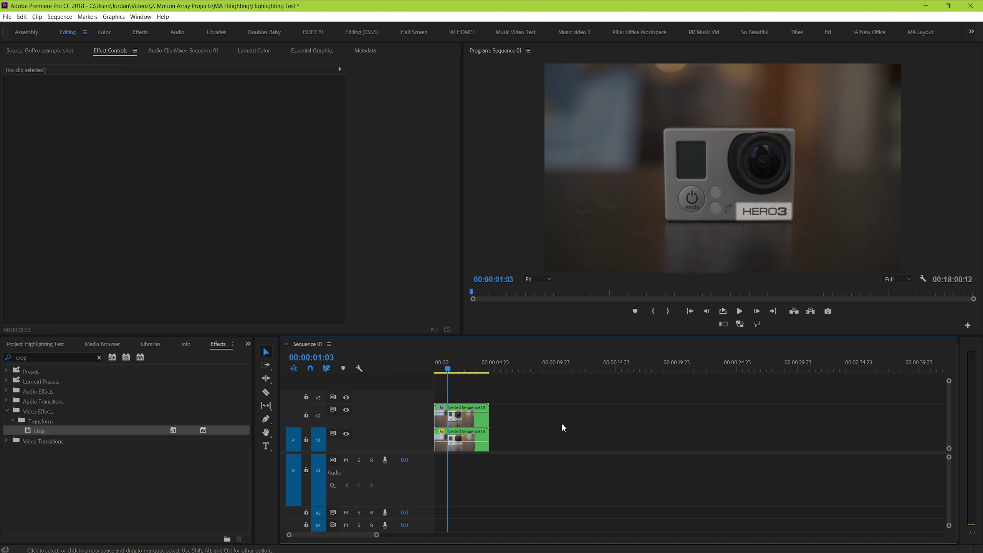
# View the options for which clip keyframes are shown on the V1 nested clip.
pyautogui.rightClick(466, 437)
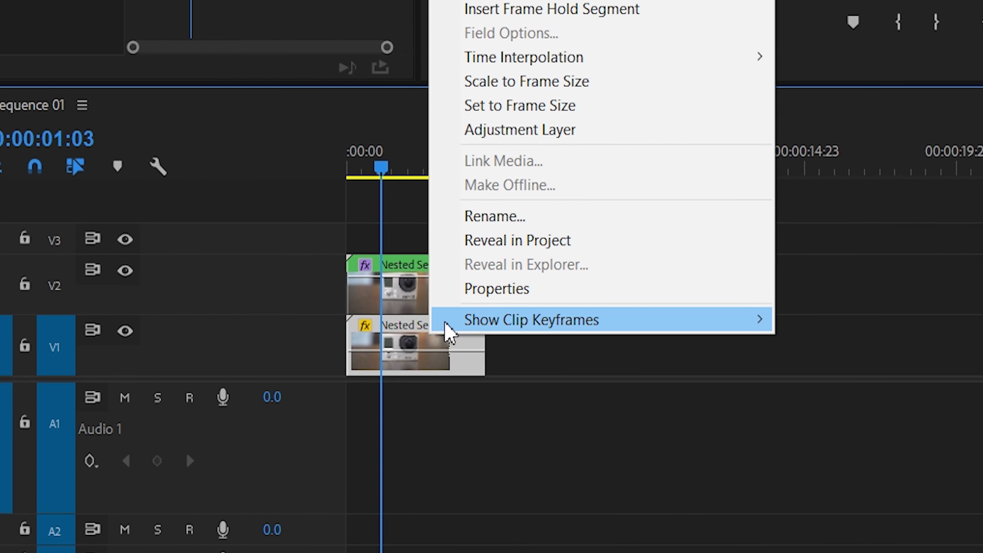
pyautogui.moveTo(453, 366)
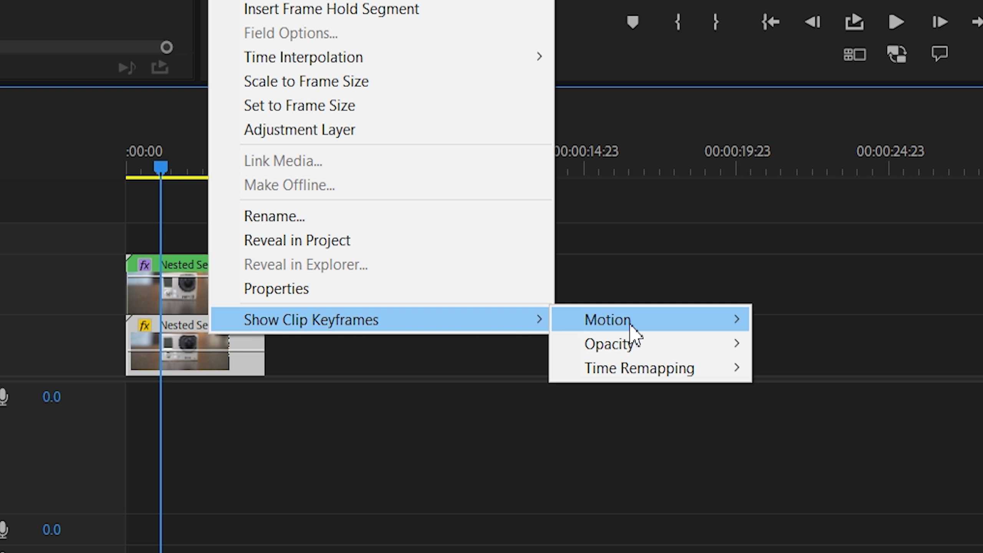
pyautogui.click(389, 420)
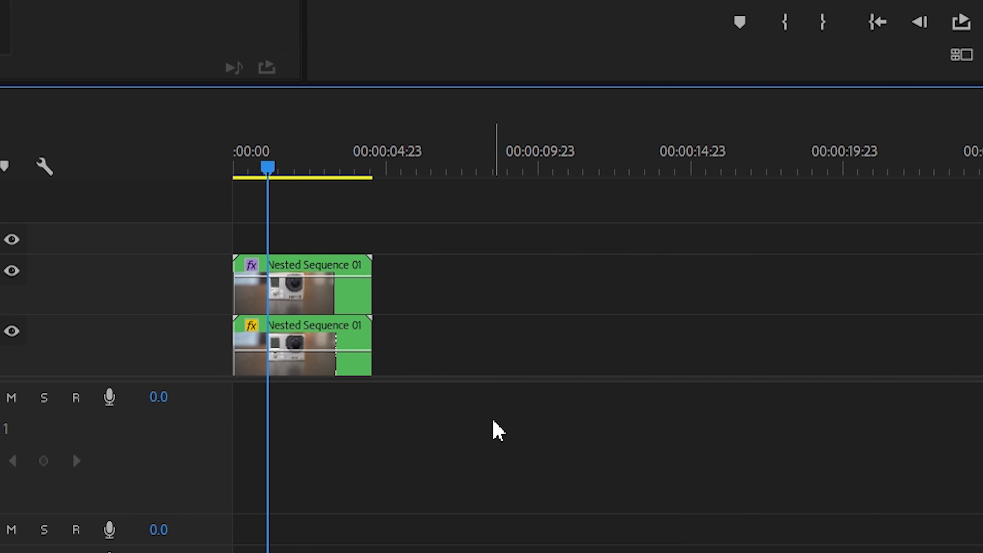
# Add four opacity keyframes to the V1 nested clip, two near each end, and raise the outermost two to full opacity.
pyautogui.press('=')
pyautogui.press('=')
pyautogui.keyDown('ctrl'); pyautogui.click(237, 351); pyautogui.keyUp('ctrl')
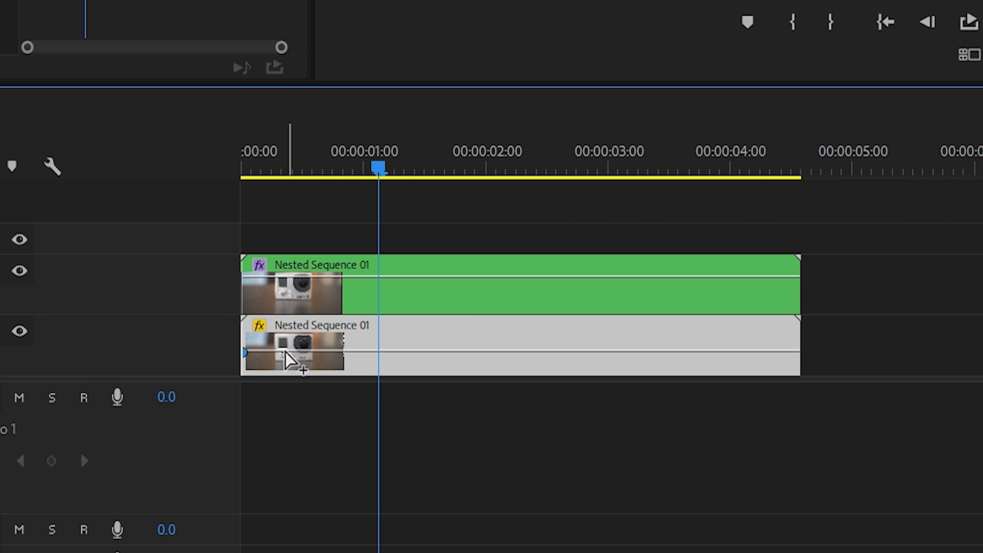
pyautogui.keyDown('ctrl'); pyautogui.click(279, 351); pyautogui.keyUp('ctrl')
pyautogui.keyDown('ctrl'); pyautogui.click(738, 352); pyautogui.keyUp('ctrl')
pyautogui.keyDown('ctrl'); pyautogui.click(798, 352); pyautogui.keyUp('ctrl')
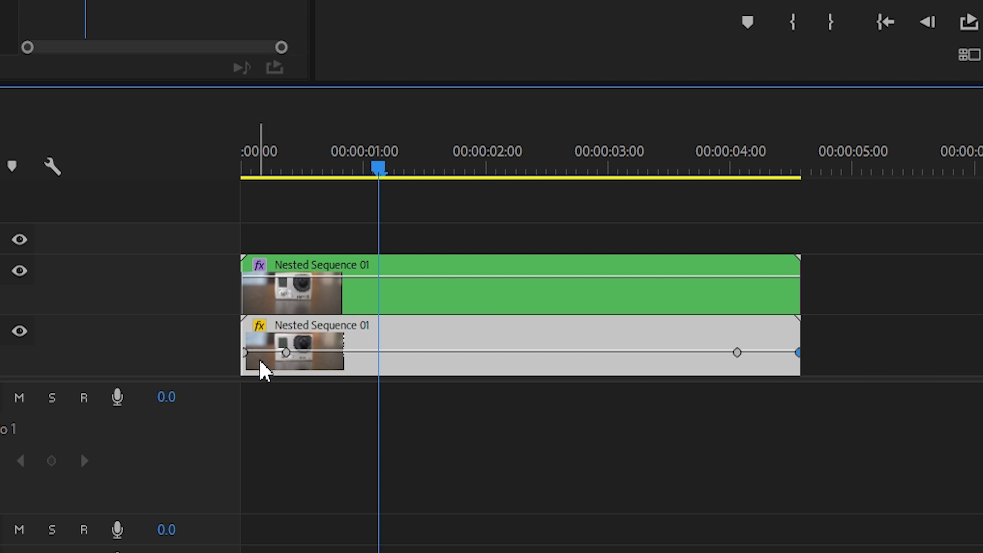
pyautogui.moveTo(245, 353); pyautogui.dragTo(245, 336)
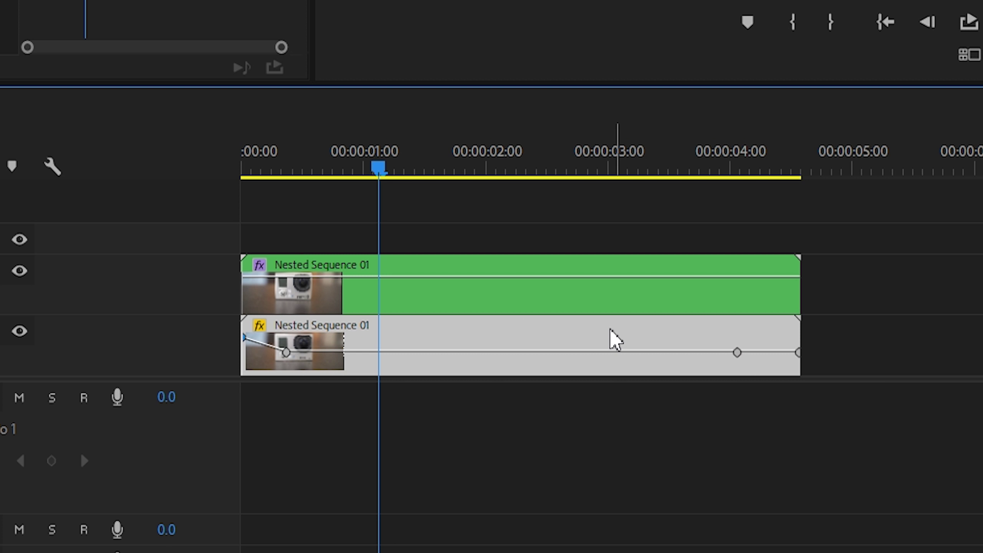
pyautogui.moveTo(798, 352); pyautogui.dragTo(798, 337)
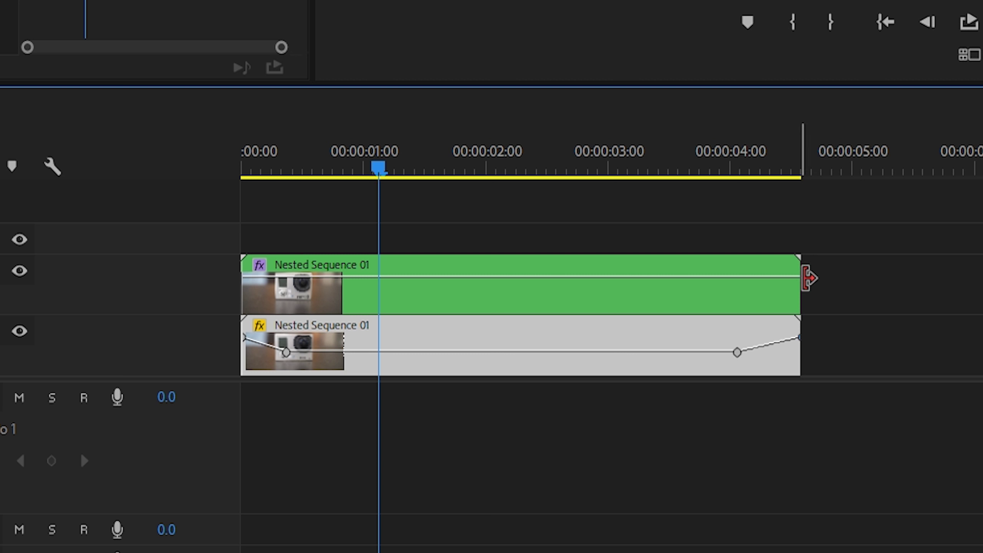
# Play the highlighted GoPro shot from its start to check the opacity fades.
pyautogui.moveTo(346, 170); pyautogui.dragTo(242, 180)
pyautogui.press('space')
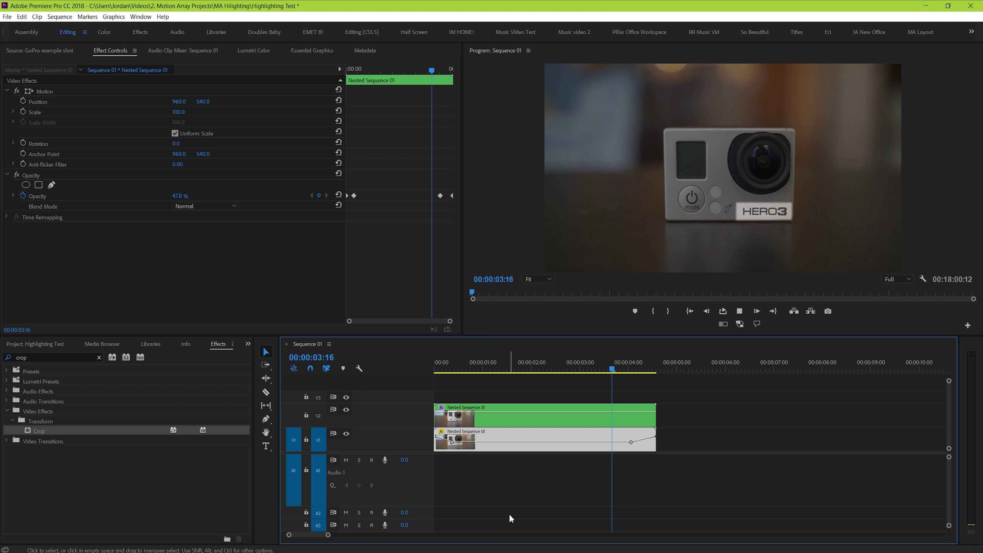
pyautogui.press('space')
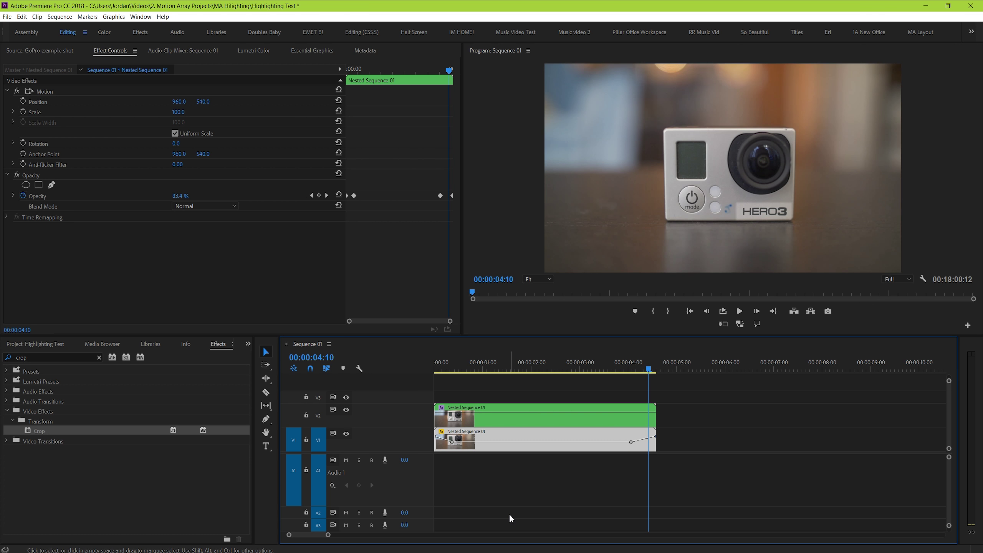
pyautogui.click(529, 366)
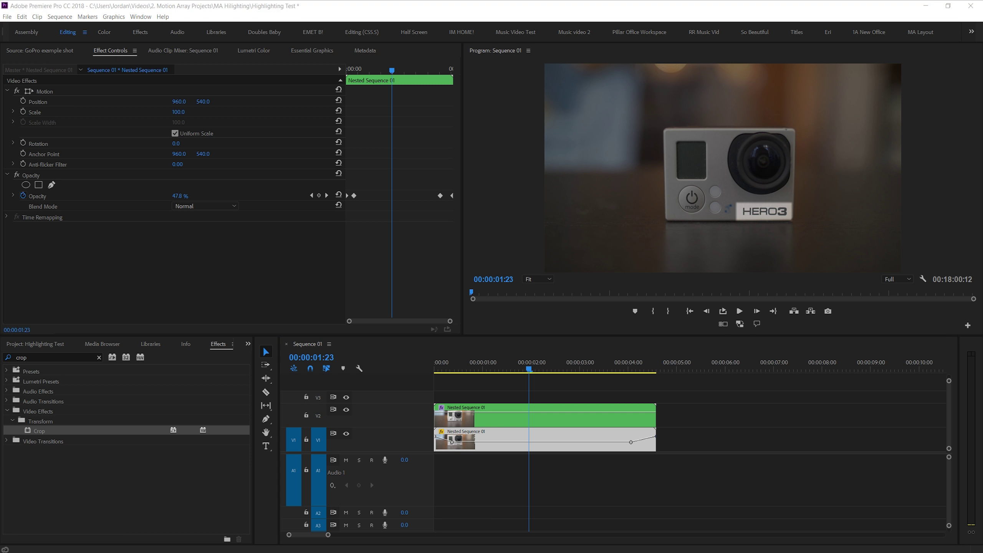
# Select the far-off text graphic clips on V1 and V2 and move them back to start at about 00:00:09:03.
pyautogui.click(729, 421)
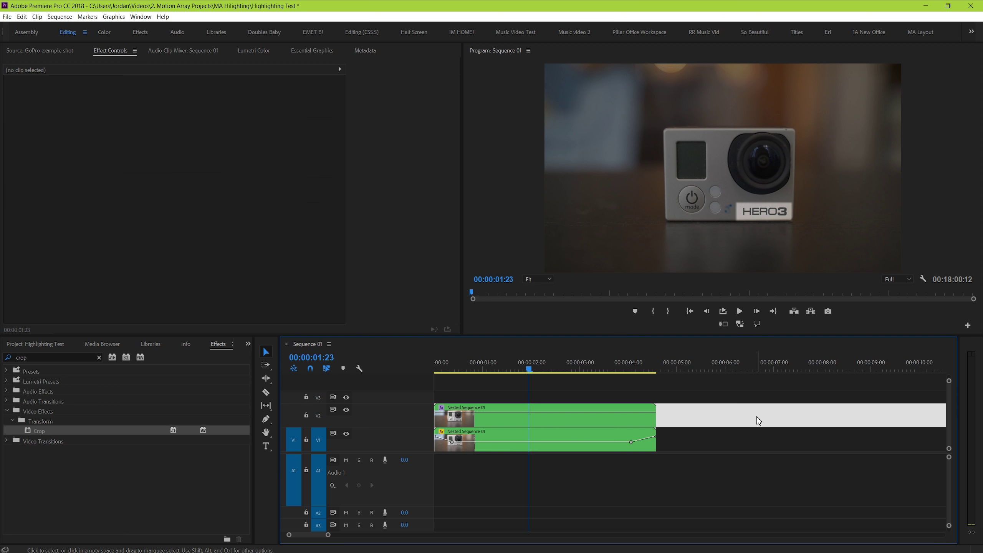
pyautogui.press('a')
pyautogui.click(756, 416)
pyautogui.press('v')
pyautogui.press('-')
pyautogui.press('-')
pyautogui.press('-')
pyautogui.press('-')
pyautogui.moveTo(936, 446); pyautogui.dragTo(469, 447)
pyautogui.press('=')
pyautogui.press('=')
pyautogui.press('=')
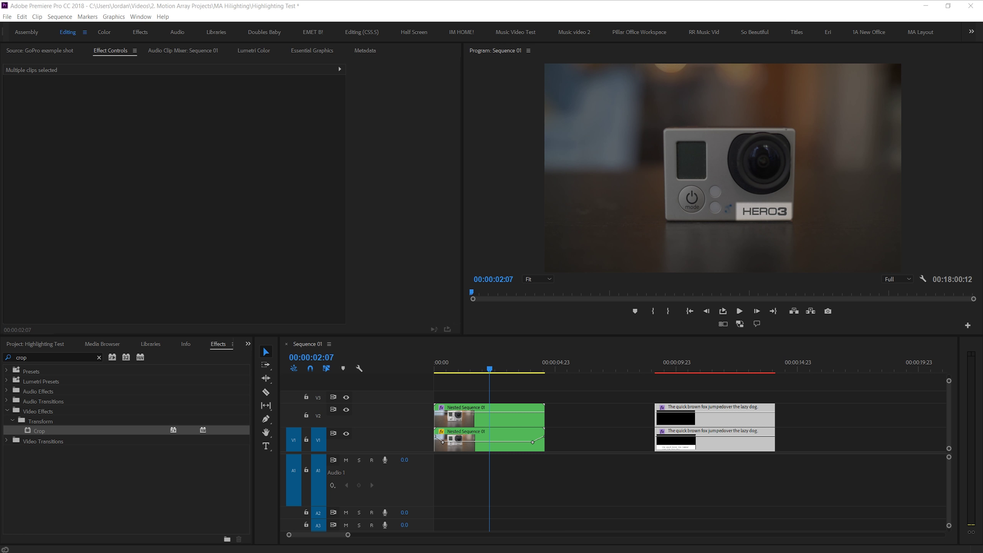
# Play the text clips from 00:00:09:03 to check the red text highlight animation.
pyautogui.click(657, 366)
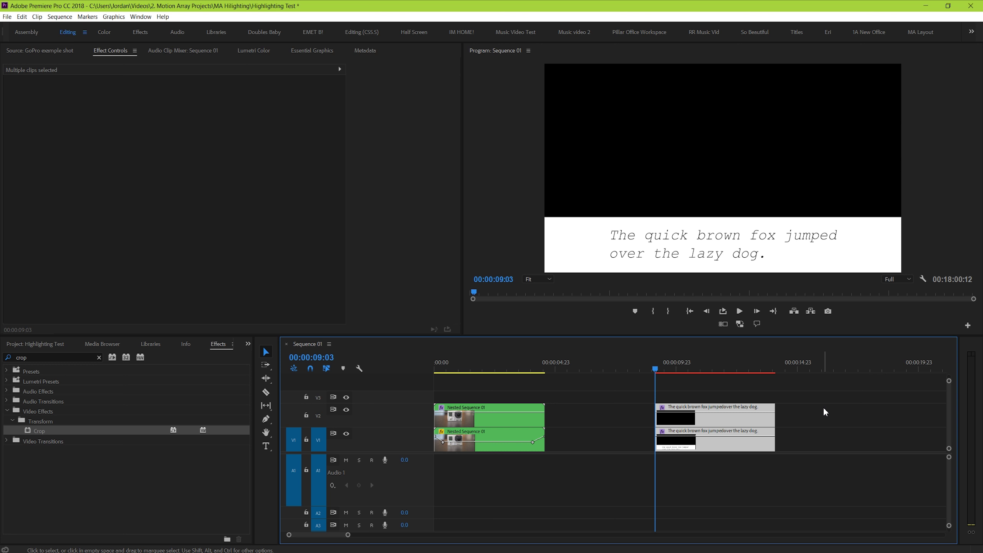
pyautogui.press('space')
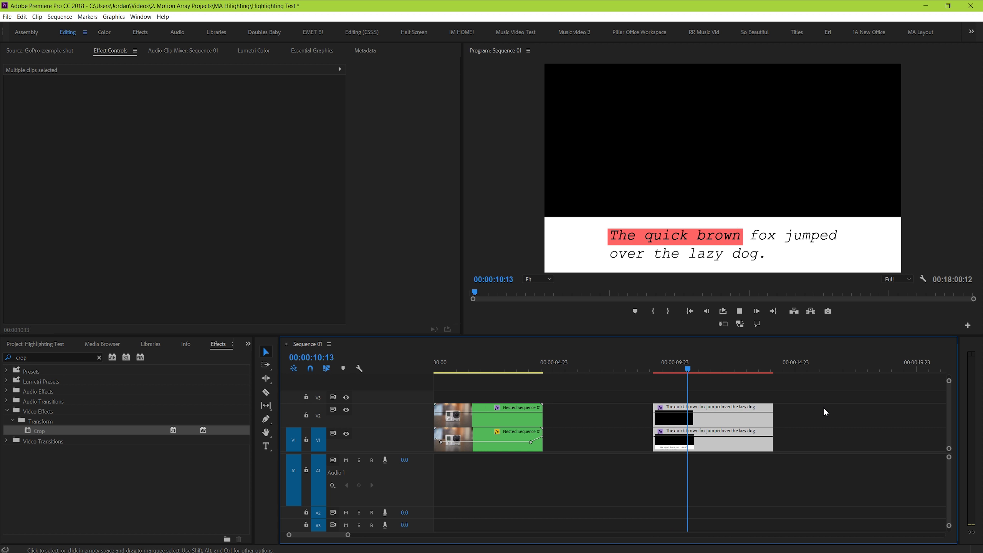
pyautogui.press('space')
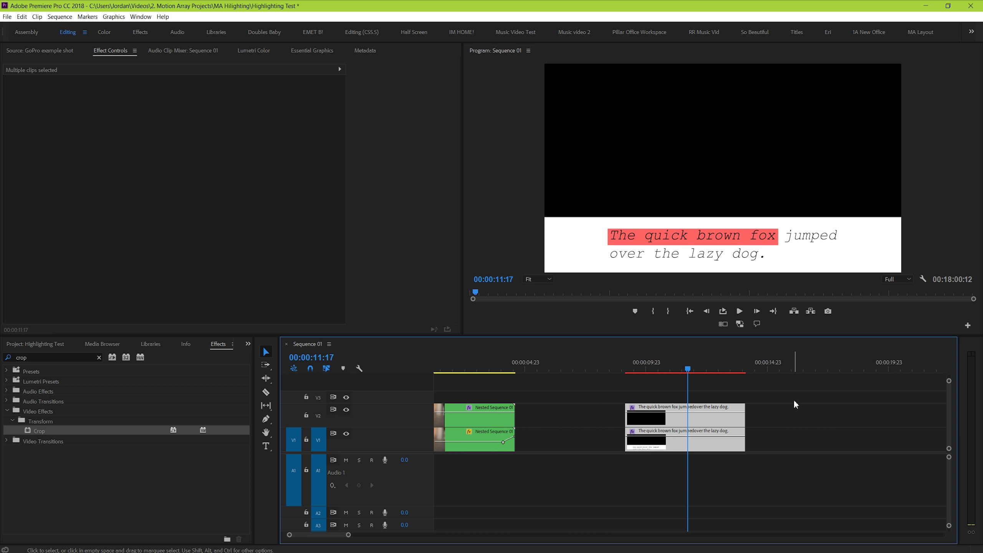
# Replace the highlight clip on V2 with a duplicate of the V1 text clip, and lower the V1 text clip's opacity to 39.1%.
pyautogui.moveTo(788, 398); pyautogui.dragTo(710, 411)
pyautogui.press('Delete')
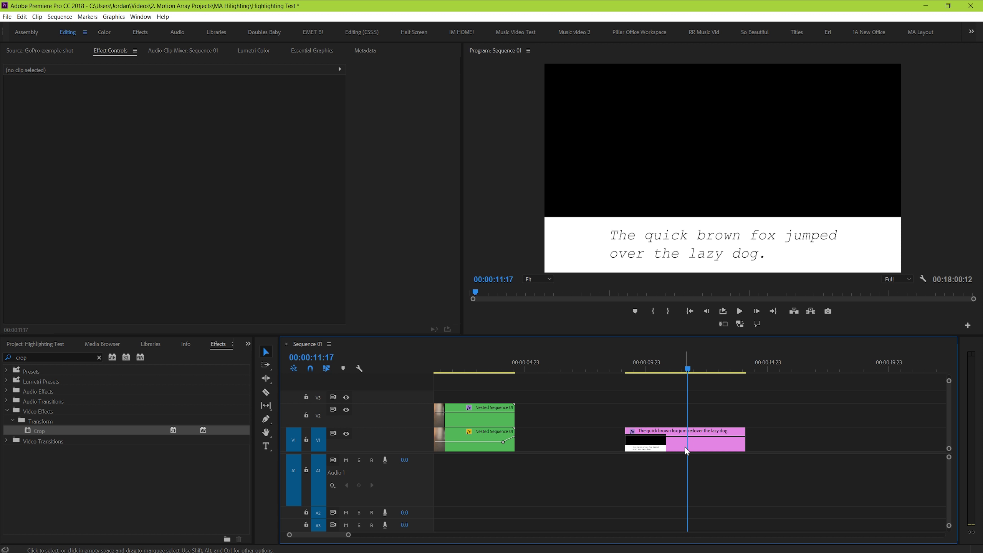
pyautogui.moveTo(685, 448)
pyautogui.mouseDown()
pyautogui.moveTo(691, 424)
pyautogui.moveTo(689, 443)
pyautogui.mouseUp()
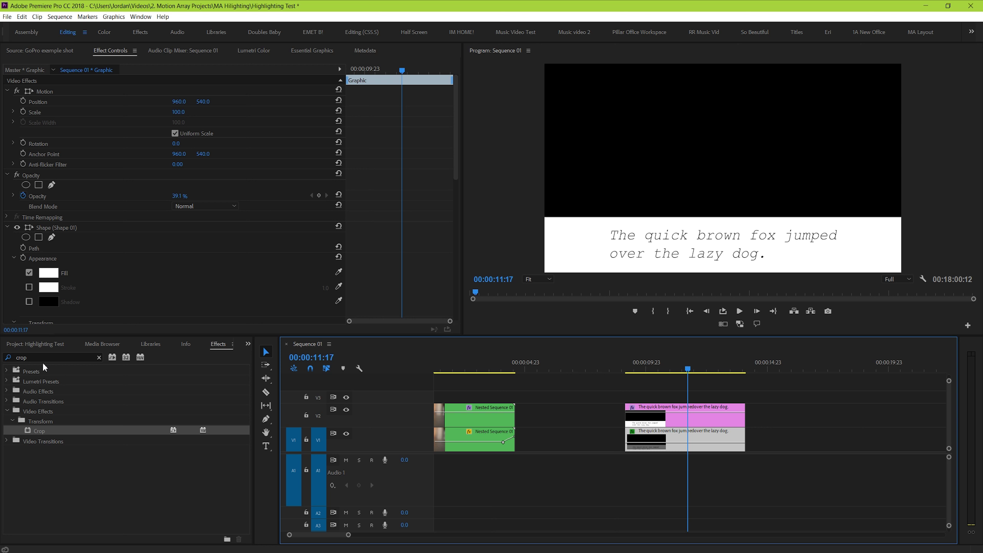
# Crop the V2 text clip to "The quick brown fox" using the Crop effect with Left 16%, Top 78%, Right 34% and Bottom 14%.
pyautogui.click(675, 418)
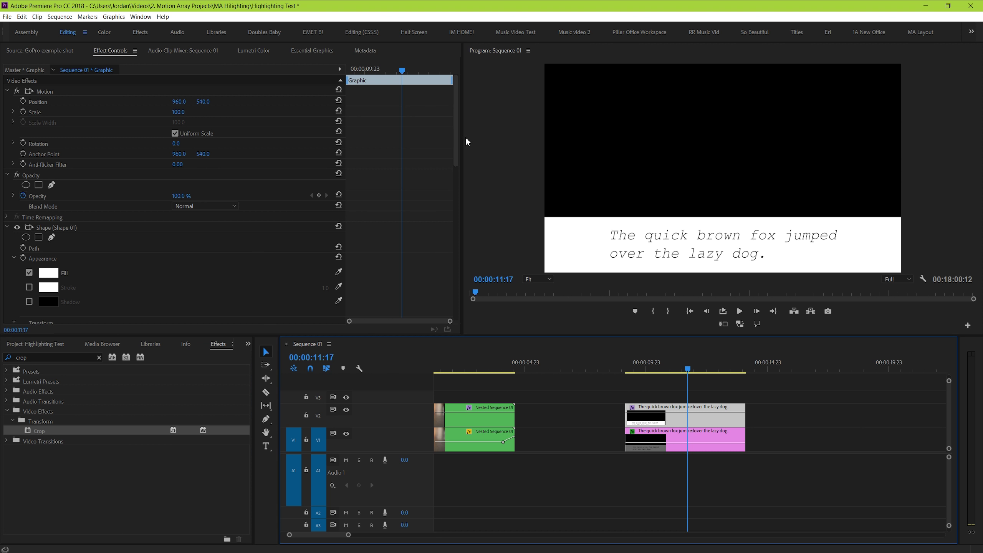
pyautogui.moveTo(455, 141); pyautogui.dragTo(455, 300)
pyautogui.moveTo(178, 266)
pyautogui.mouseDown()
pyautogui.moveTo(208, 267)
pyautogui.moveTo(184, 286)
pyautogui.moveTo(186, 255)
pyautogui.mouseUp()
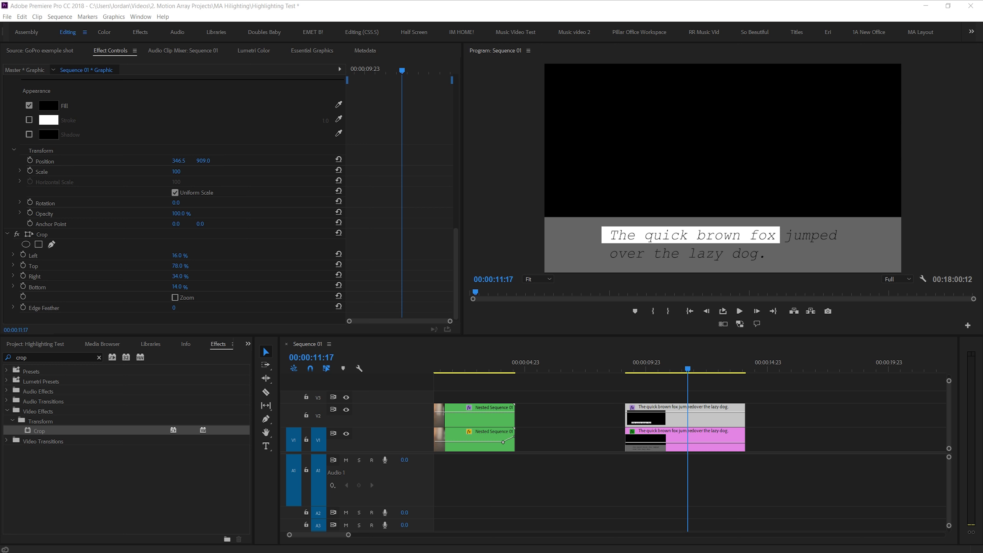
# Restore the V1 text clip's opacity to 100% and deselect it.
pyautogui.click(668, 441)
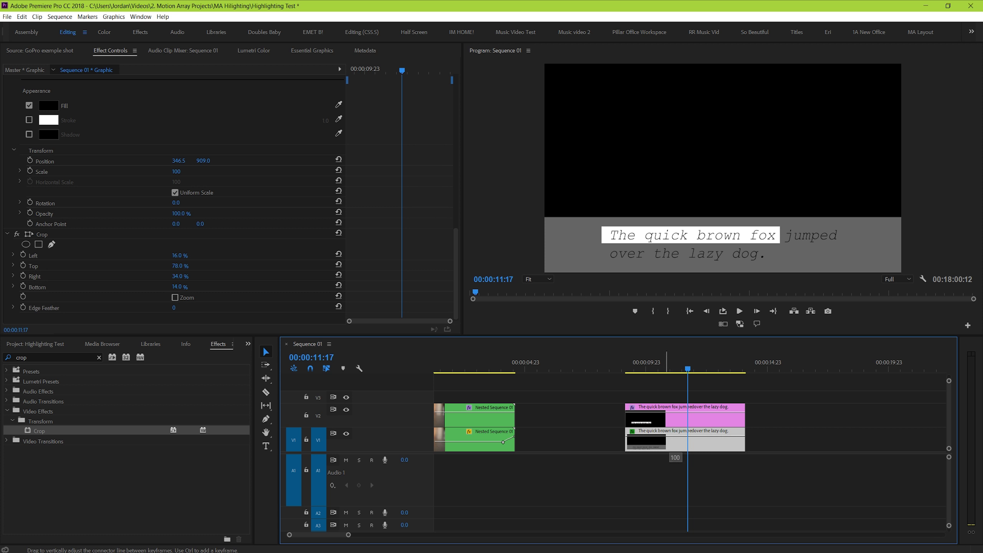
pyautogui.moveTo(666, 435); pyautogui.dragTo(668, 436)
pyautogui.click(668, 386)
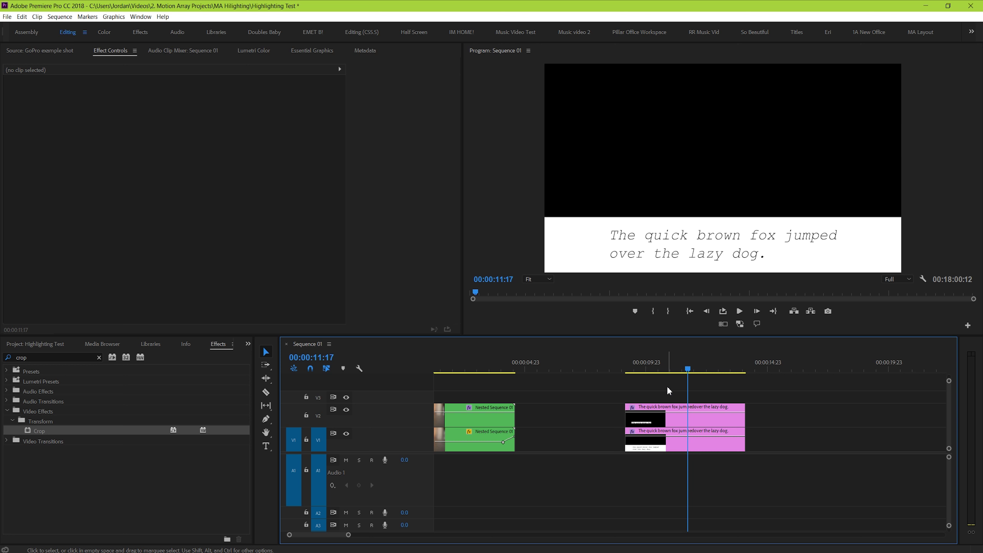
# Try colouring the V2 text clip with Lumetri Color by raising Temperature and Tint to 100, and reset both values.
pyautogui.click(667, 422)
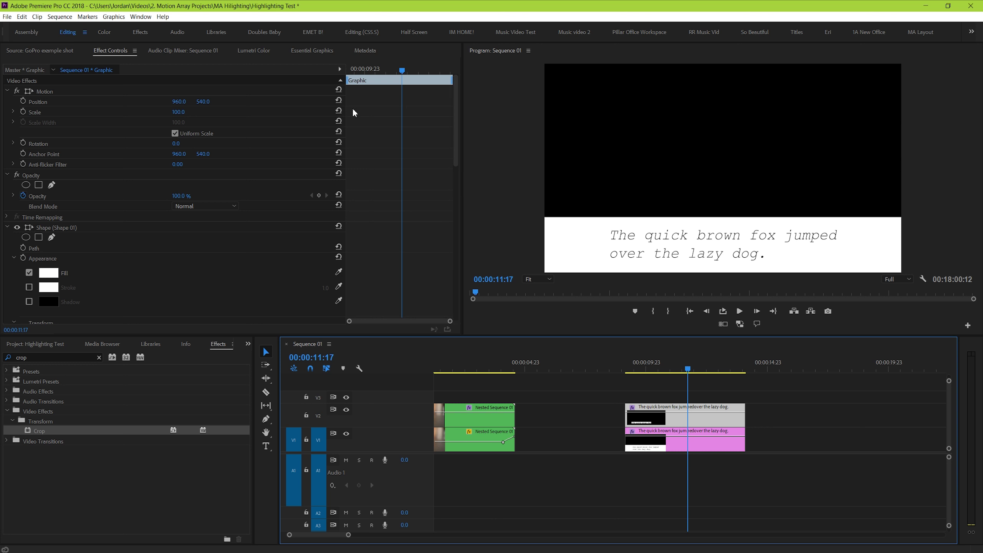
pyautogui.click(256, 50)
pyautogui.click(227, 92)
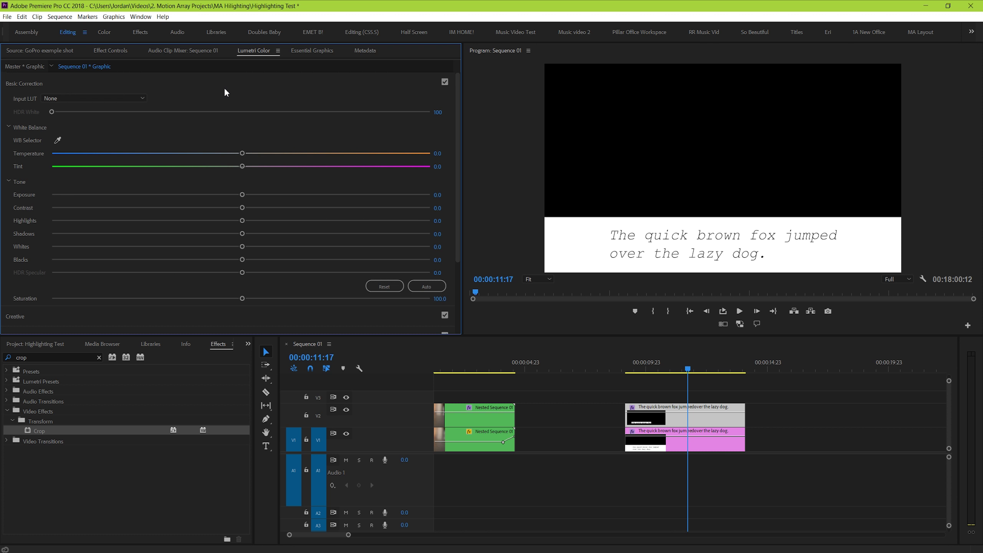
pyautogui.moveTo(242, 154); pyautogui.dragTo(579, 143)
pyautogui.moveTo(241, 166); pyautogui.dragTo(232, 167)
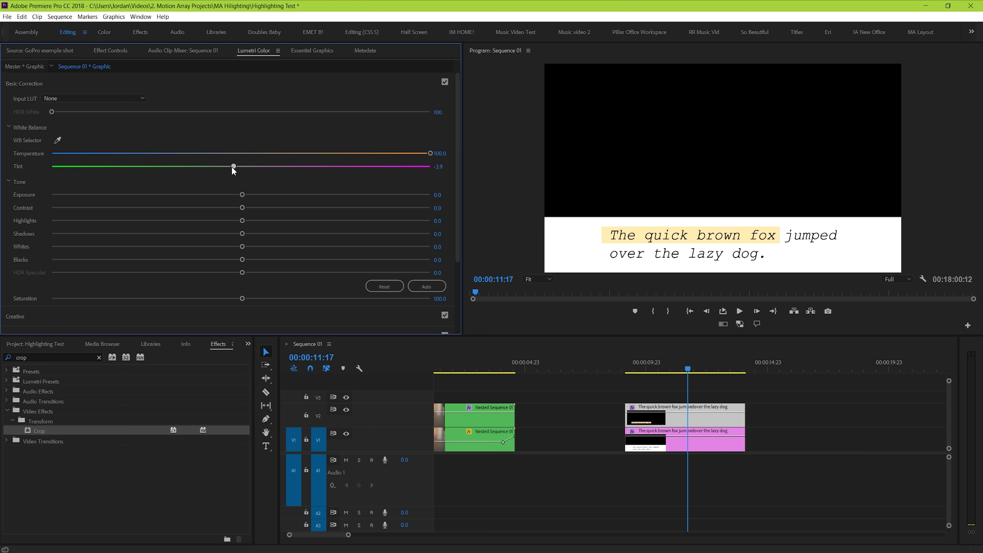
pyautogui.moveTo(27, 180); pyautogui.dragTo(630, 126)
pyautogui.scroll(-3, 191, 261)
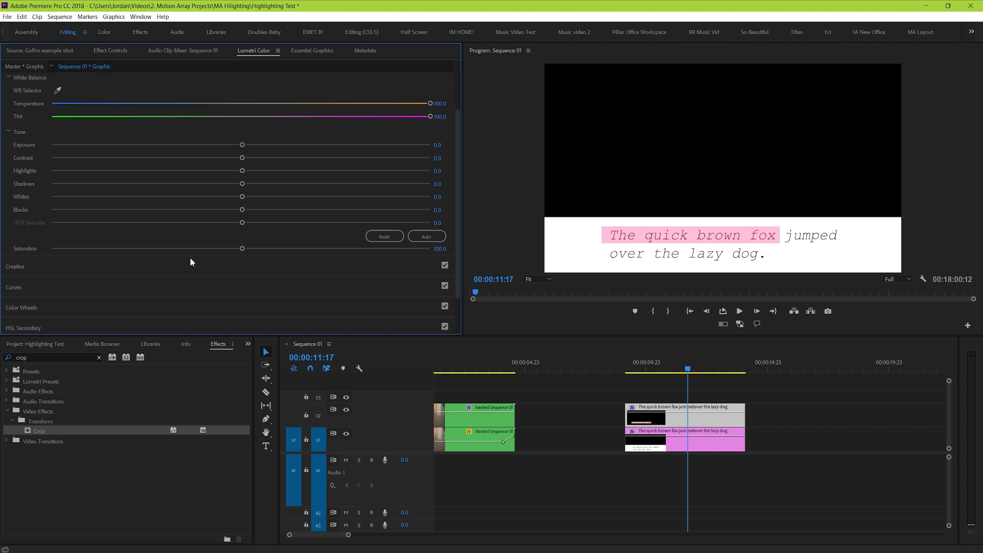
pyautogui.doubleClick(219, 103)
pyautogui.doubleClick(242, 116)
# Try tinting the V2 text clip with the Highlights color wheel, and reset the wheel.
pyautogui.click(220, 308)
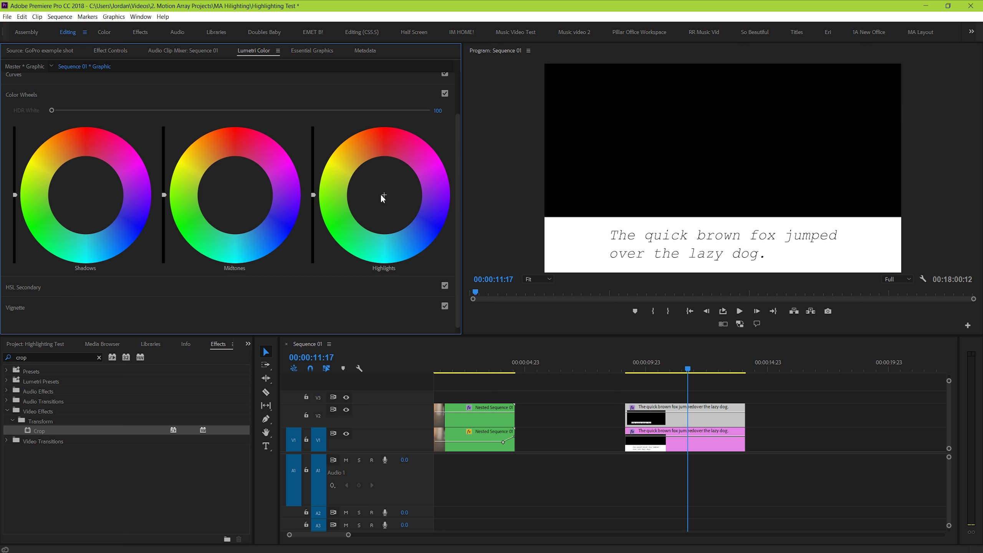
pyautogui.moveTo(383, 196); pyautogui.dragTo(343, 187)
pyautogui.doubleClick(399, 200)
pyautogui.click(252, 552)
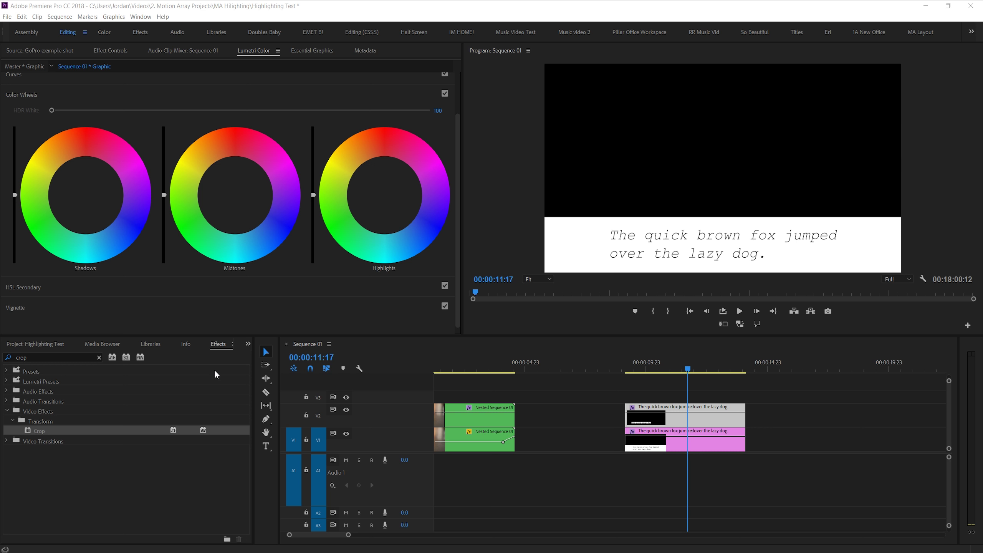
# Find the Tint effect and apply it to the V2 text clip.
pyautogui.click(219, 347)
pyautogui.click(98, 357)
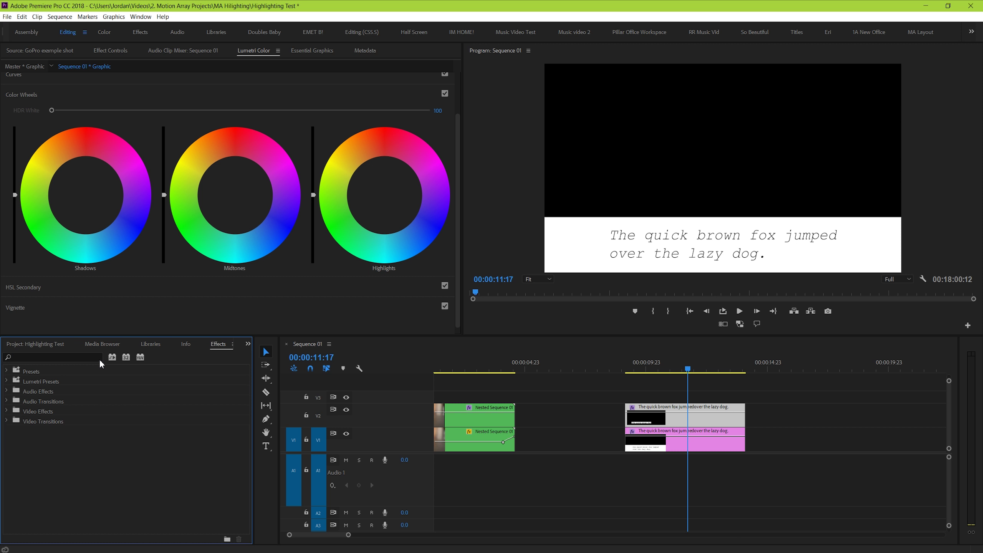
pyautogui.click(50, 356)
pyautogui.write('tint')
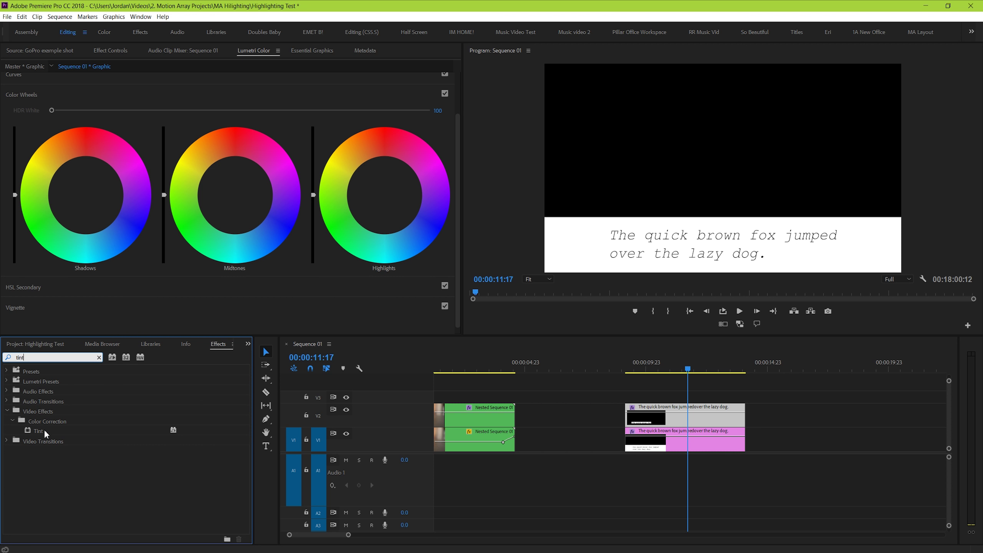
pyautogui.moveTo(46, 433); pyautogui.dragTo(684, 421)
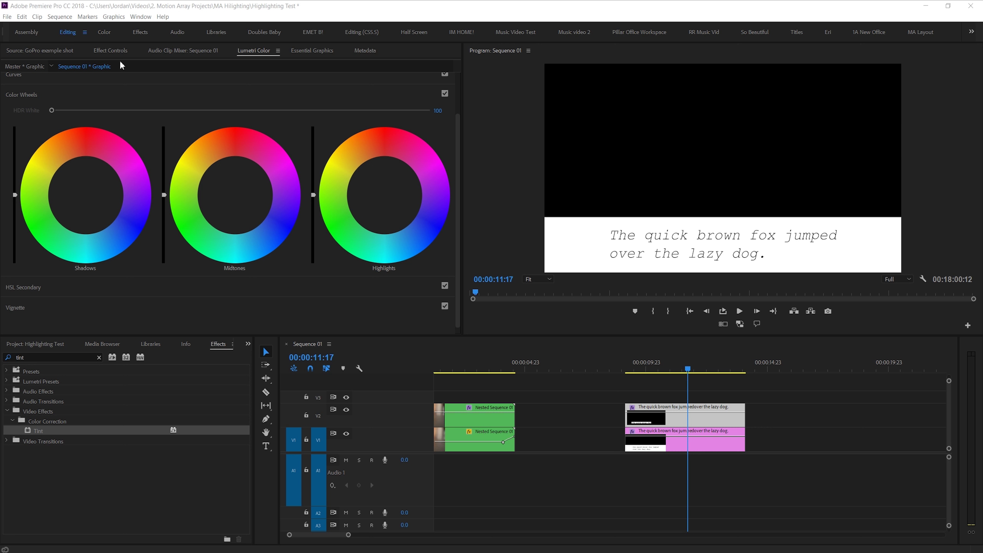
# Set the Map White To color of the V2 clip's Tint effect to red.
pyautogui.click(112, 51)
pyautogui.moveTo(456, 116); pyautogui.dragTo(466, 322)
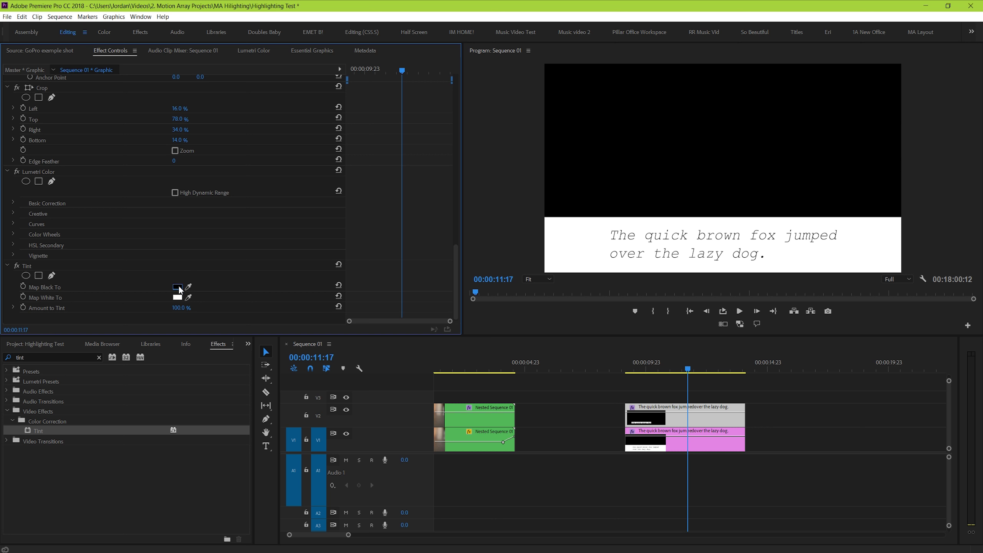
pyautogui.click(178, 297)
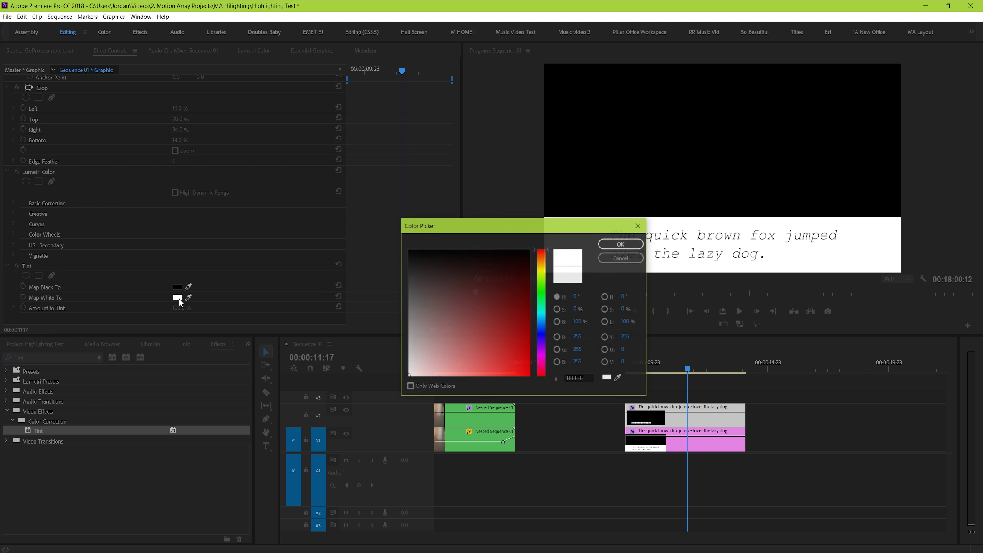
pyautogui.moveTo(477, 304); pyautogui.dragTo(498, 375)
pyautogui.click(621, 243)
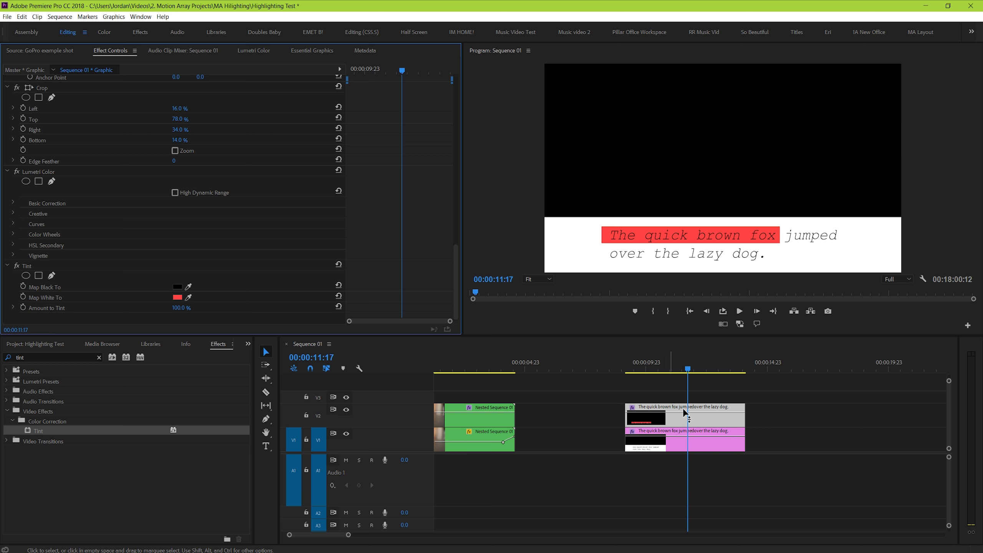
# Find the Linear Wipe effect and apply it to the V2 text clip.
pyautogui.click(99, 358)
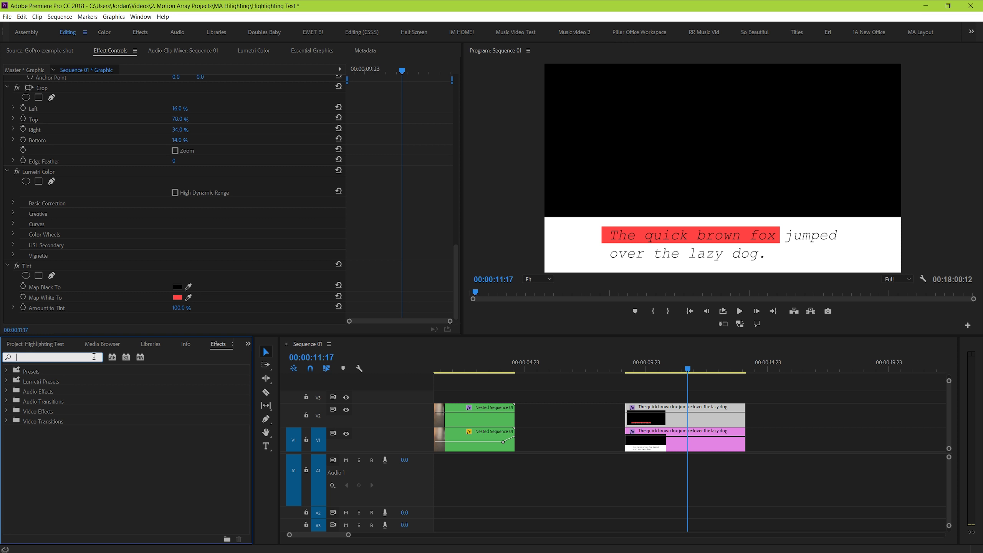
pyautogui.write('linear')
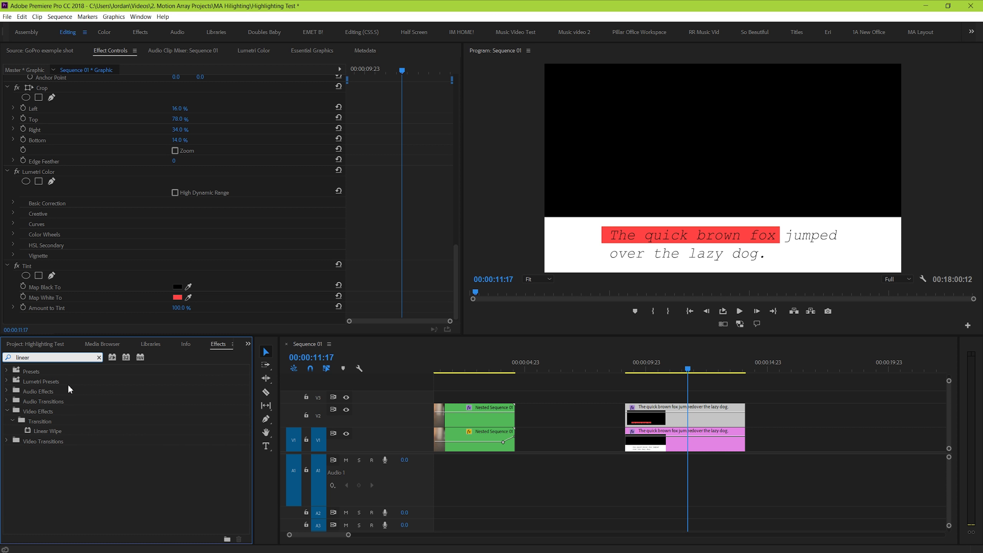
pyautogui.moveTo(51, 430); pyautogui.dragTo(657, 423)
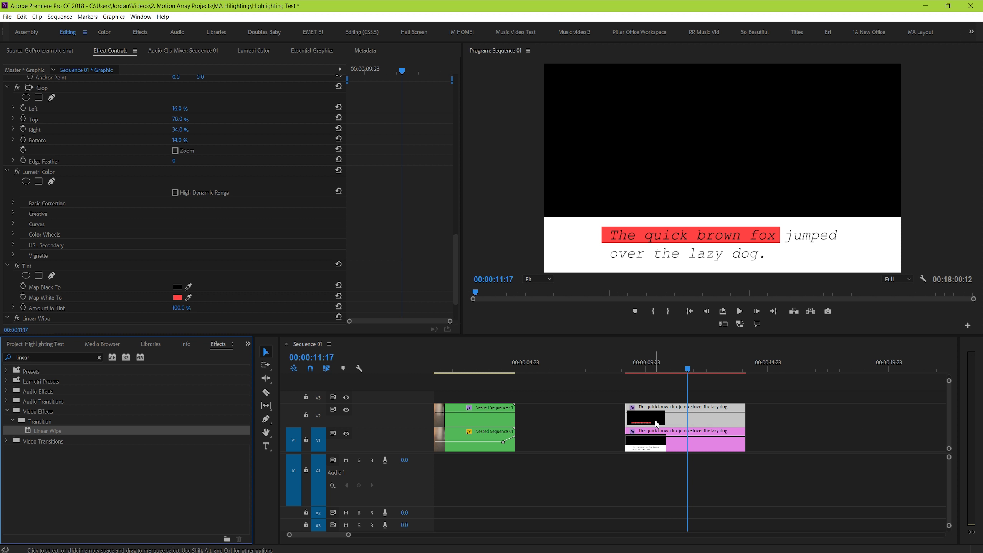
pyautogui.scroll(-3, 456, 289)
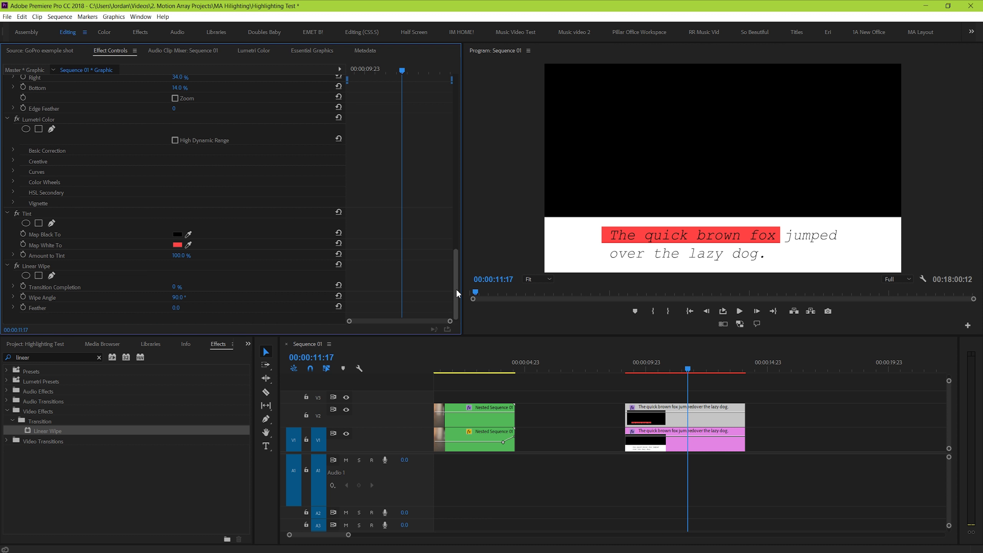
# Set Linear Wipe's Transition Completion to 100% and keyframe it at 00:00:11:17.
pyautogui.click(177, 286)
pyautogui.write('54')
pyautogui.press('Return')
pyautogui.moveTo(177, 287); pyautogui.dragTo(186, 287)
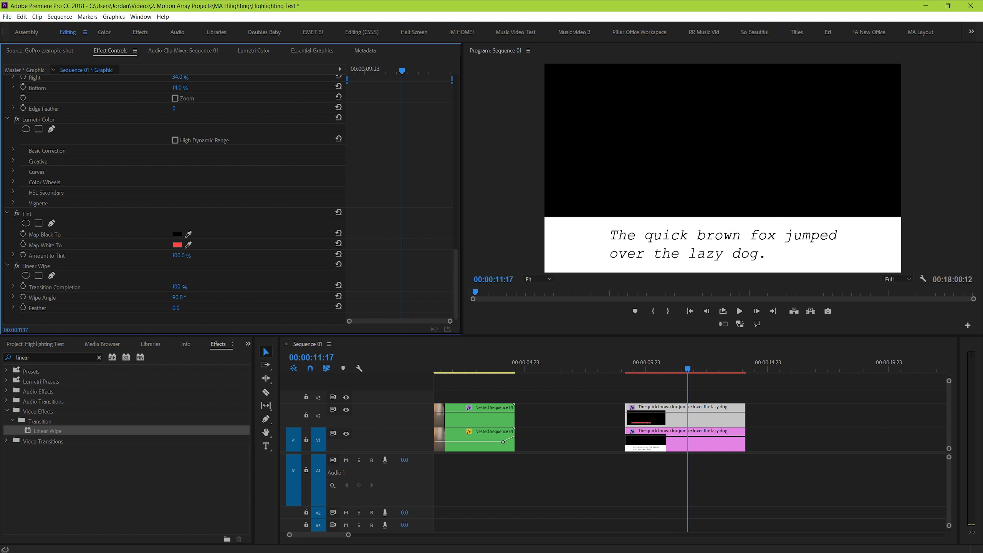
pyautogui.click(23, 287)
# Add a second Transition Completion keyframe of 0% at 00:00:12:19.
pyautogui.press('Right')
pyautogui.press('Right')
pyautogui.press('Right')
pyautogui.press('Right')
pyautogui.press('Right')
pyautogui.press('Right')
pyautogui.press('Right')
pyautogui.press('Right')
pyautogui.press('Right')
pyautogui.press('Right')
pyautogui.press('Right')
pyautogui.press('Right')
pyautogui.press('Right')
pyautogui.press('Right')
pyautogui.press('Right')
pyautogui.press('Right')
pyautogui.press('Right')
pyautogui.press('Right')
pyautogui.press('Right')
pyautogui.press('Right')
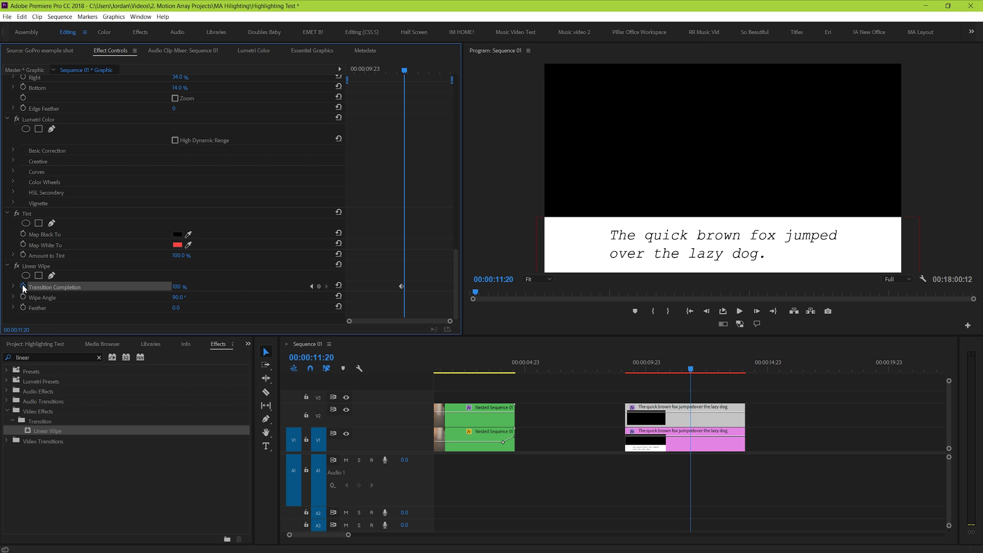
pyautogui.moveTo(177, 287); pyautogui.dragTo(134, 287)
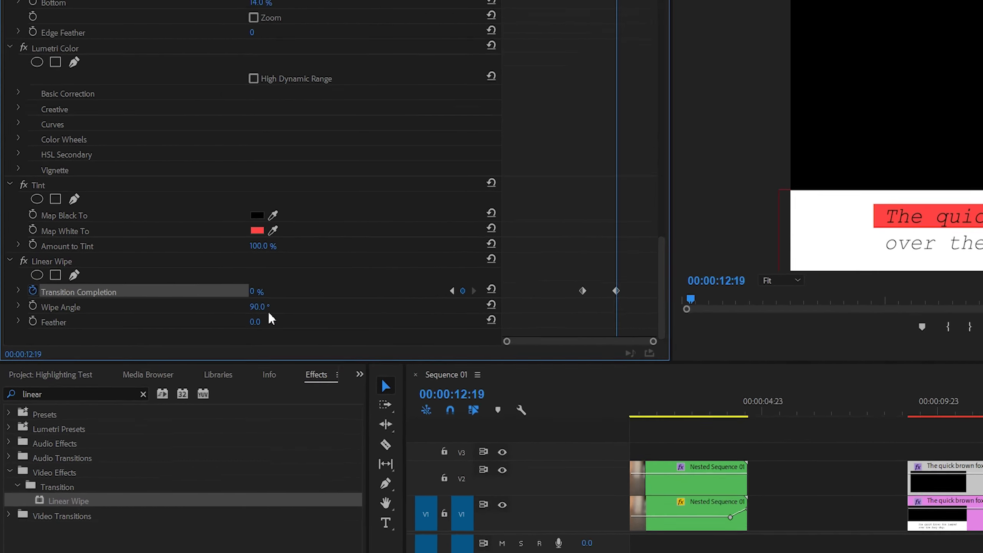
# Set the Linear Wipe's Wipe Angle to -90°.
pyautogui.click(178, 297)
pyautogui.write('-90')
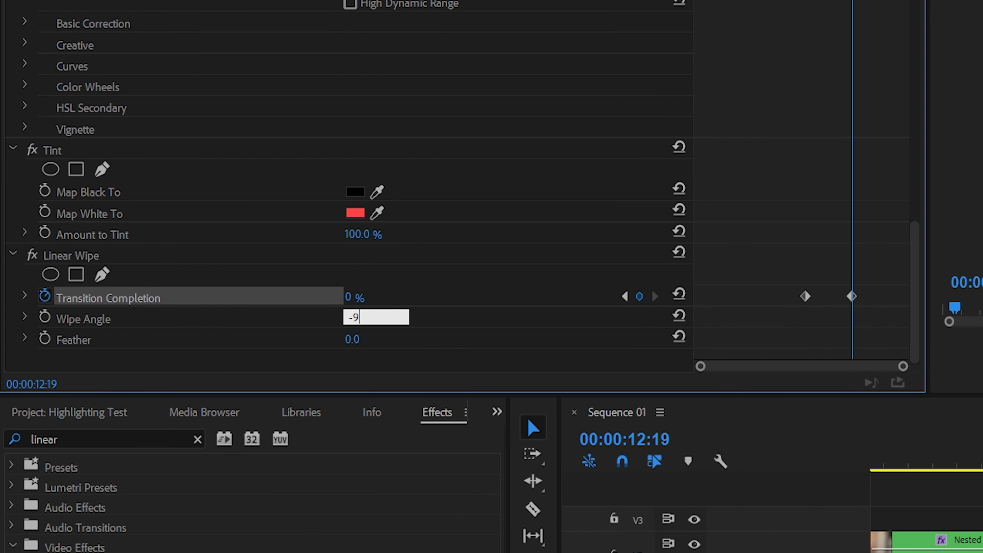
pyautogui.press('Return')
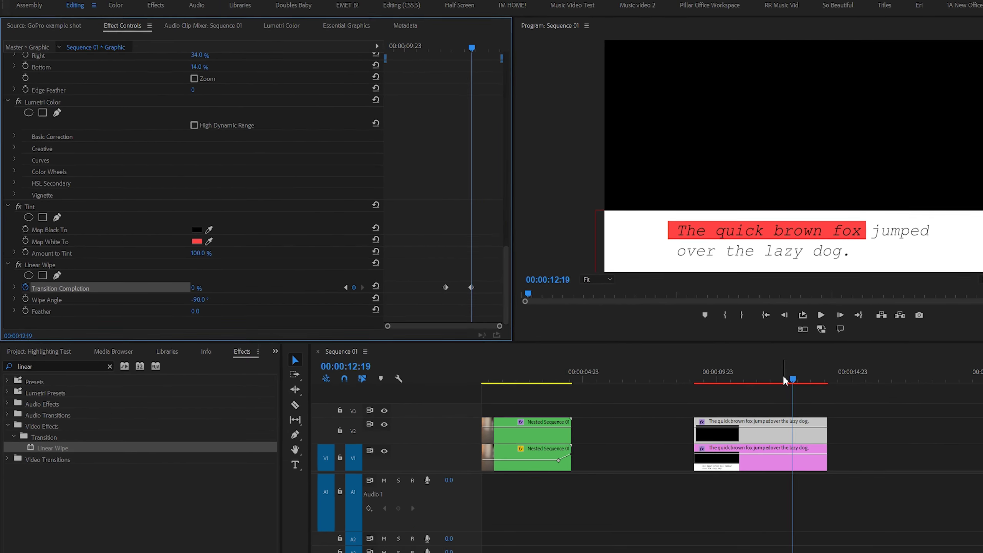
# Play the text clips from just before the first wipe keyframe to check the red highlight animation.
pyautogui.moveTo(785, 377); pyautogui.dragTo(678, 377)
pyautogui.press('space')
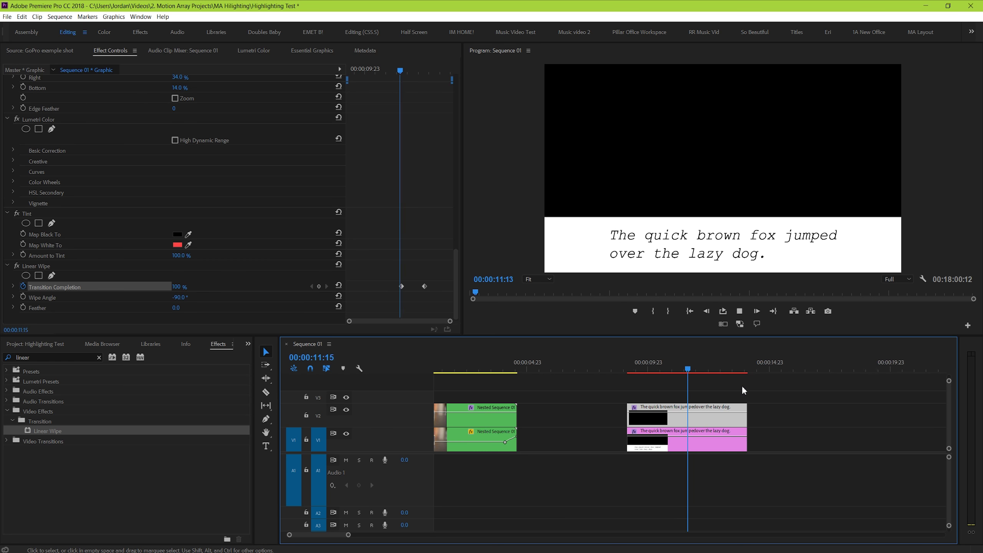
pyautogui.press('space')
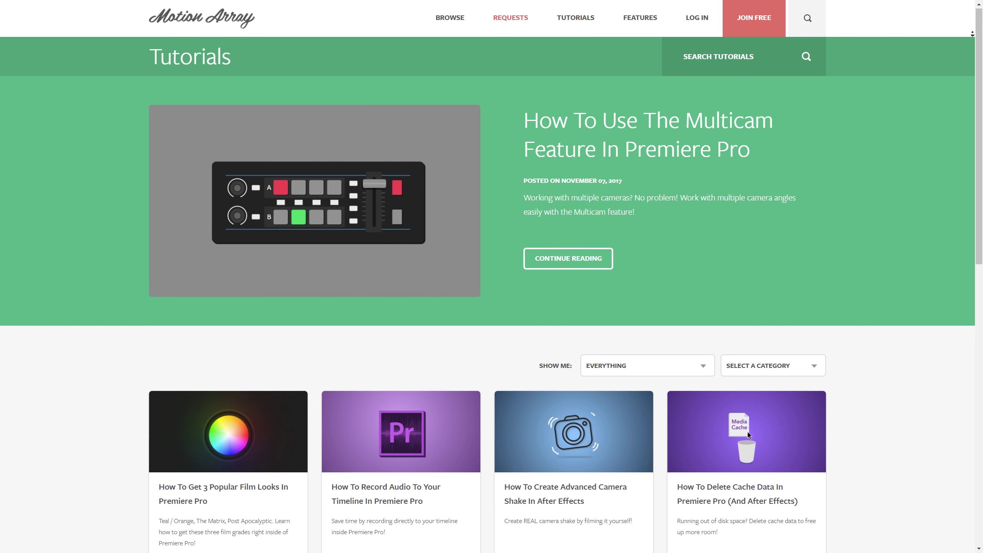
pyautogui.scroll(-2, 973, 38)
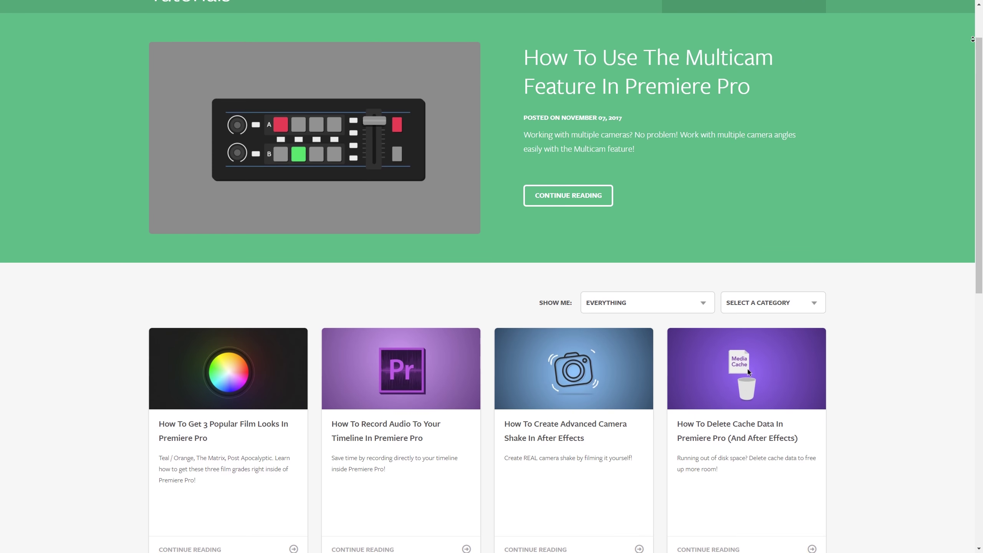
pyautogui.scroll(-2, 748, 338)
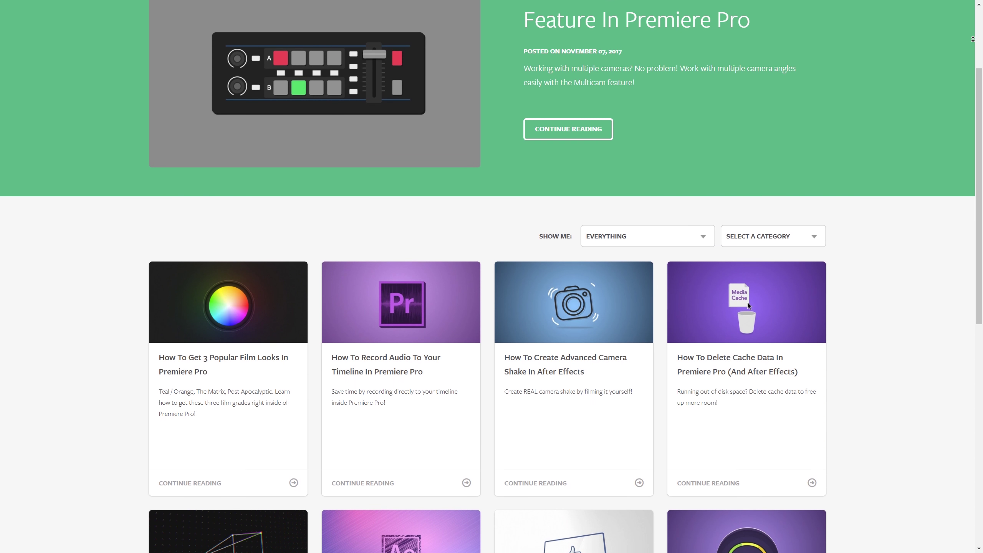
pyautogui.scroll(-2, 748, 273)
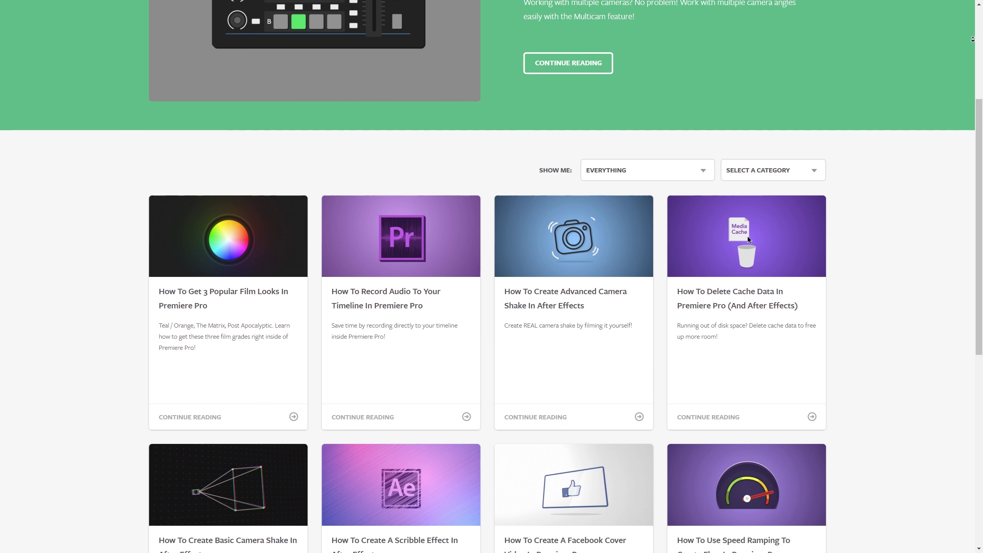